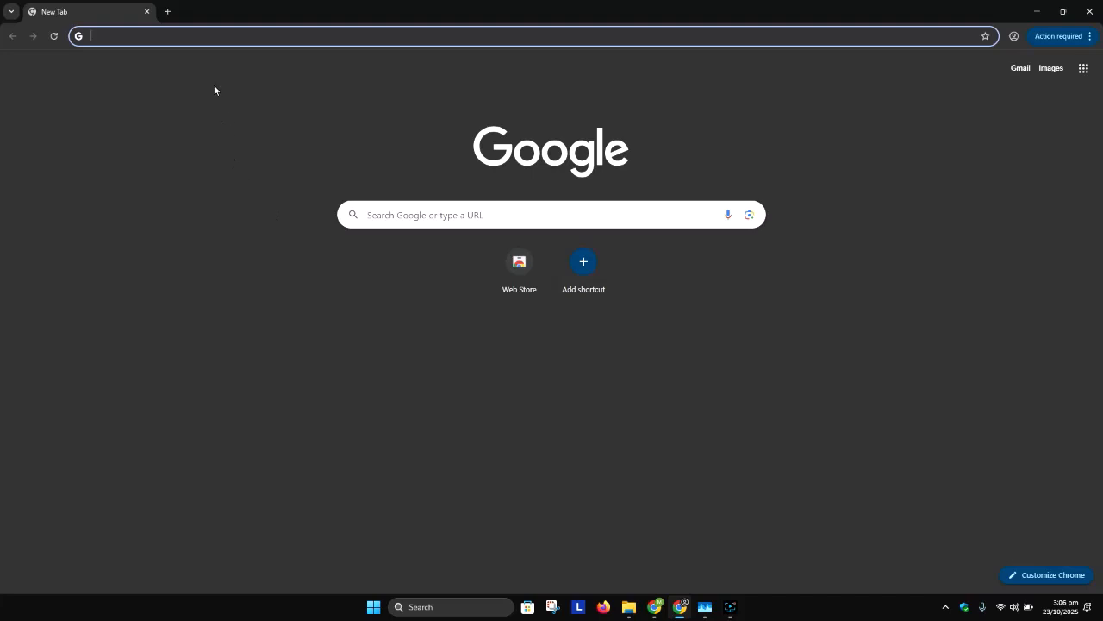
Search the web for "download windows 10 iso", solving the traffic lights image check and accepting all Google cookies to reach the results
text(windows 10iso)
key(Return)
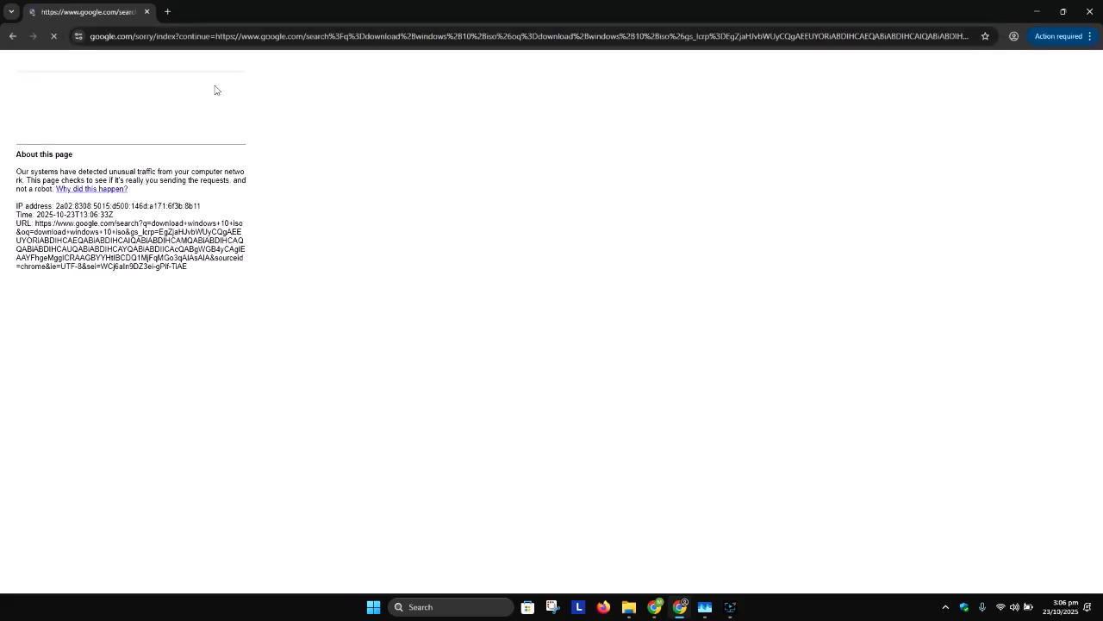
click(72, 114)
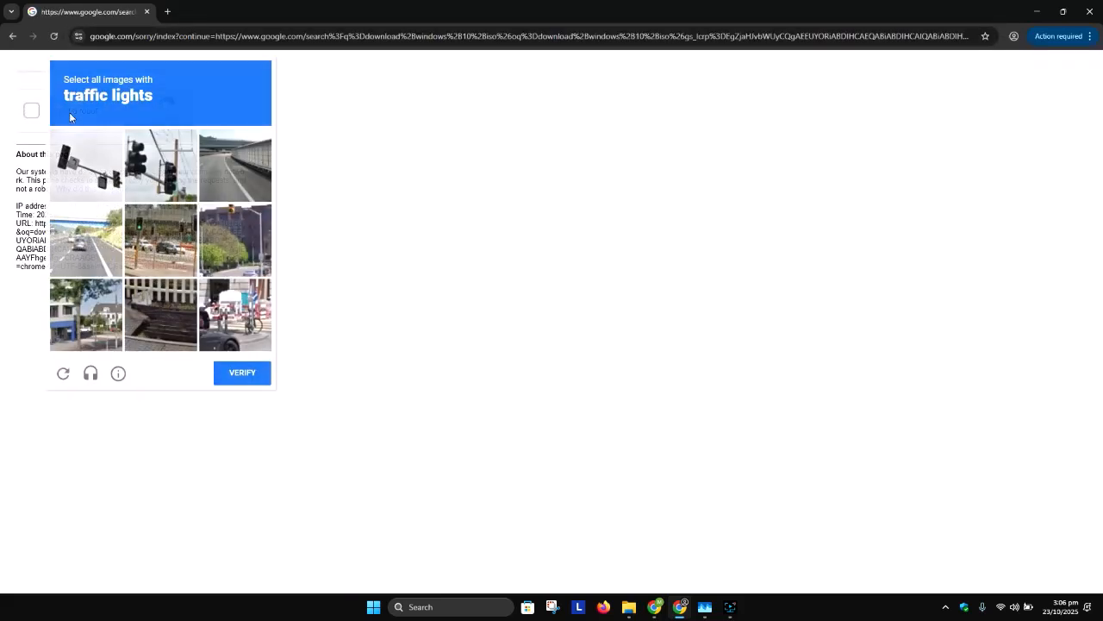
click(104, 178)
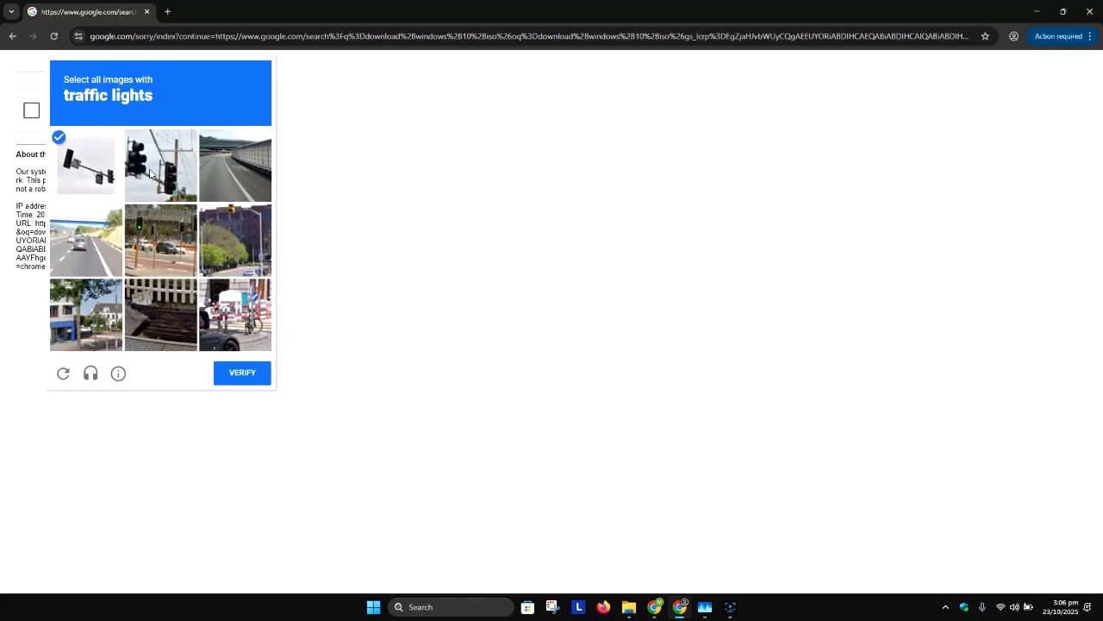
click(150, 174)
click(177, 246)
click(238, 243)
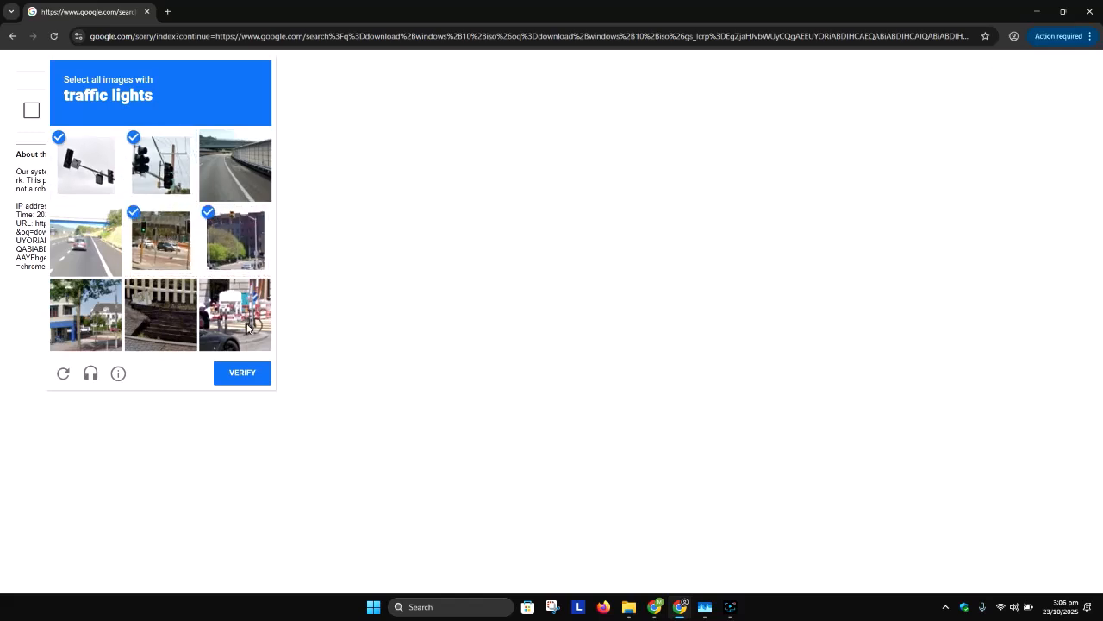
click(258, 376)
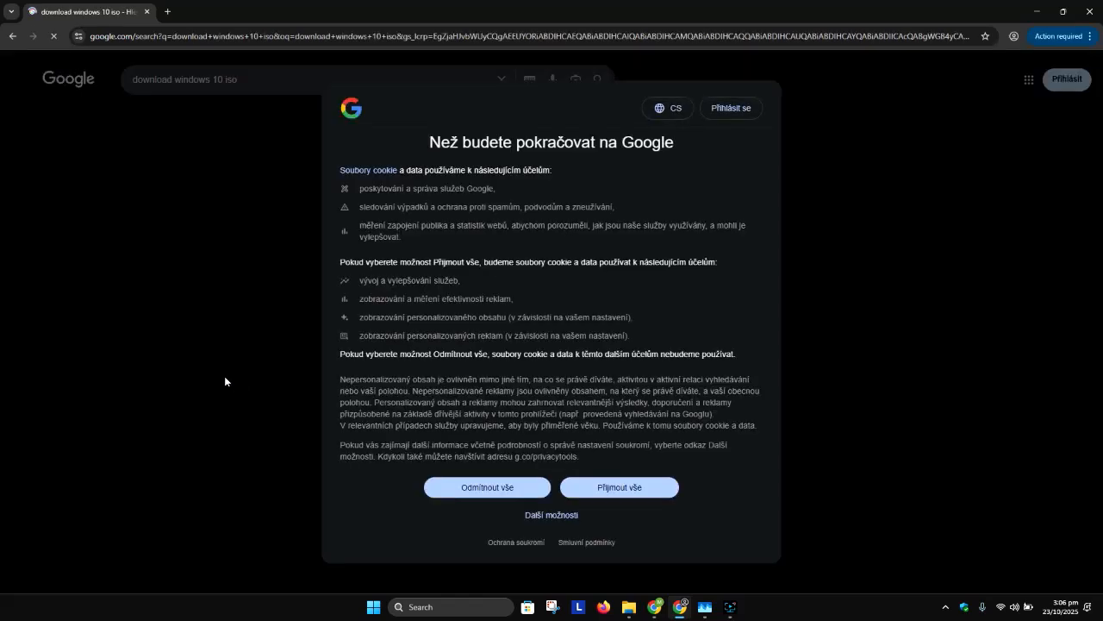
click(619, 487)
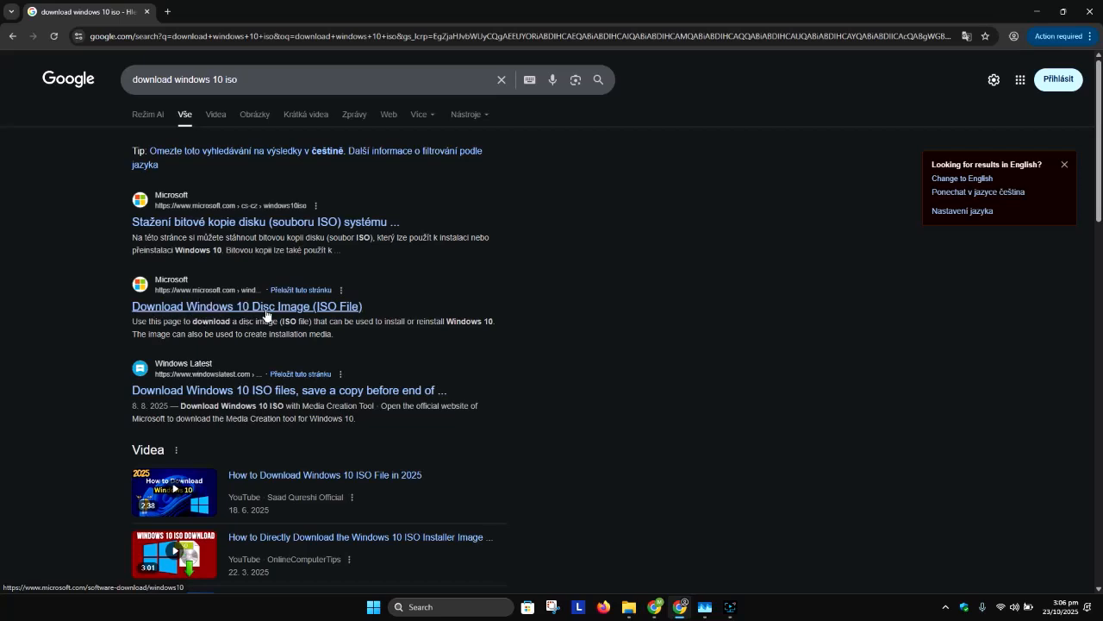
Open Microsoft's "Download Windows 10 Disc Image (ISO File)" result and switch the site's region to Australia - English
click(266, 312)
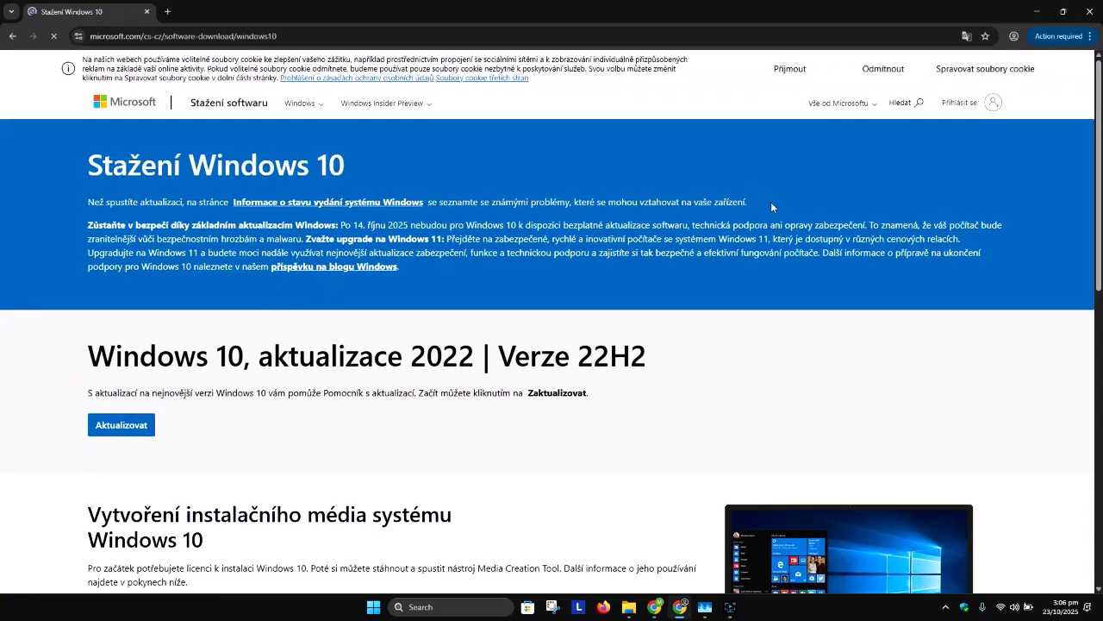
scroll(355, 276, down, 8)
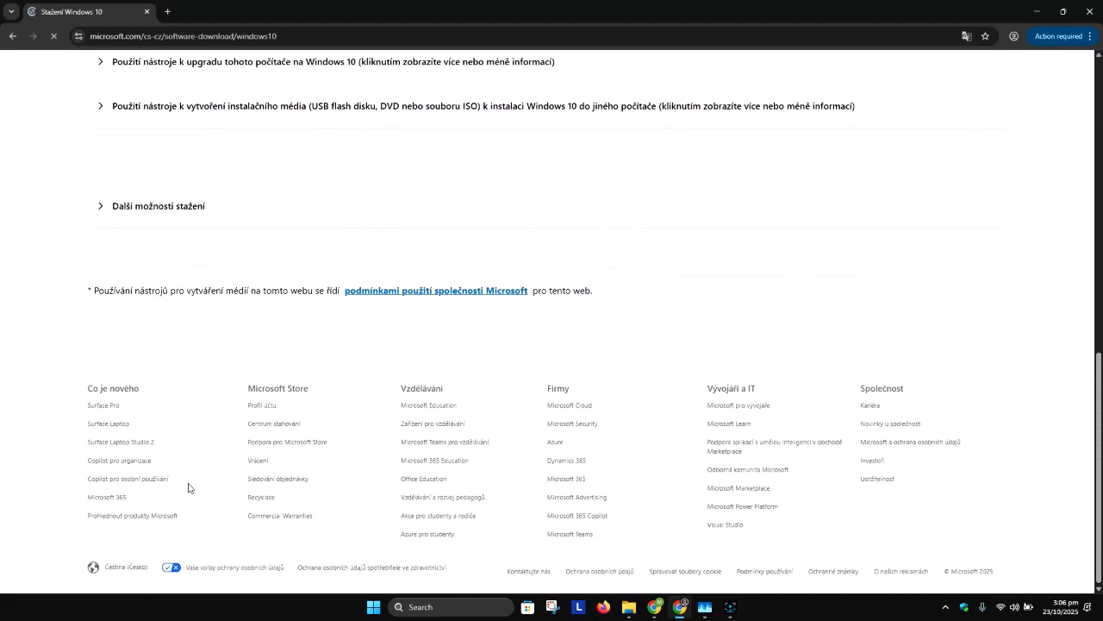
click(115, 572)
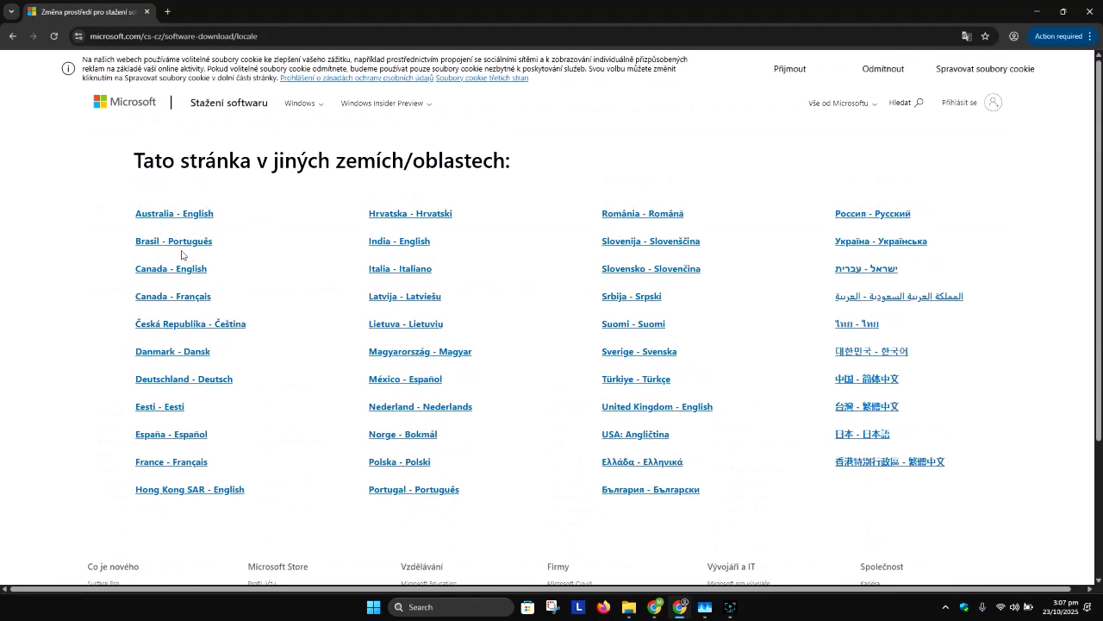
click(193, 215)
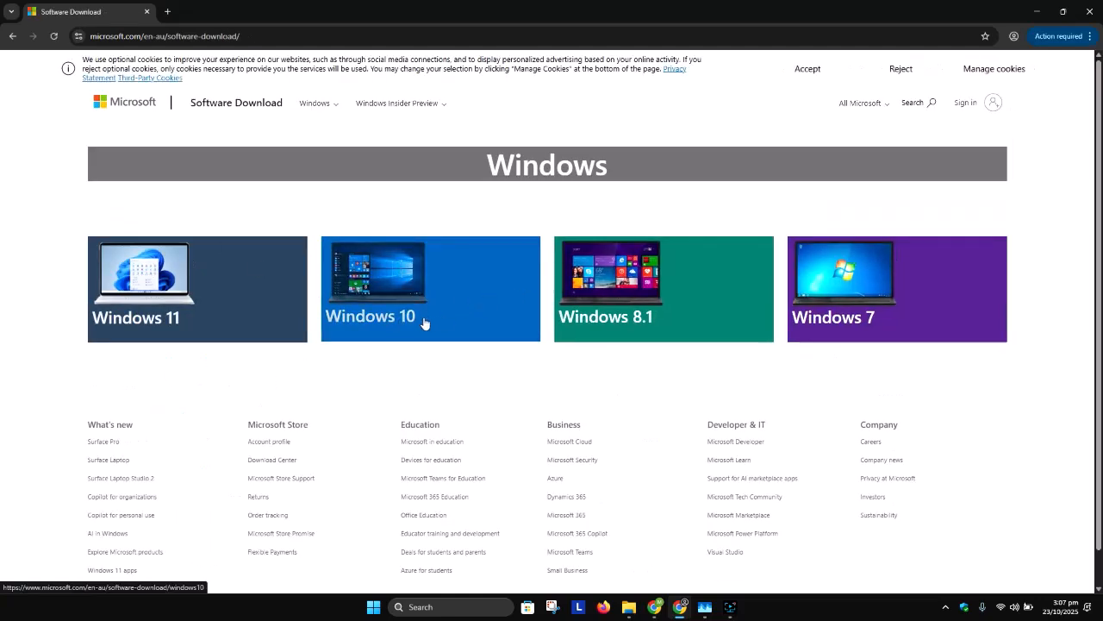
Open the Windows 10 download page and download the tool offered under "Create Windows 10 installation media"
click(413, 285)
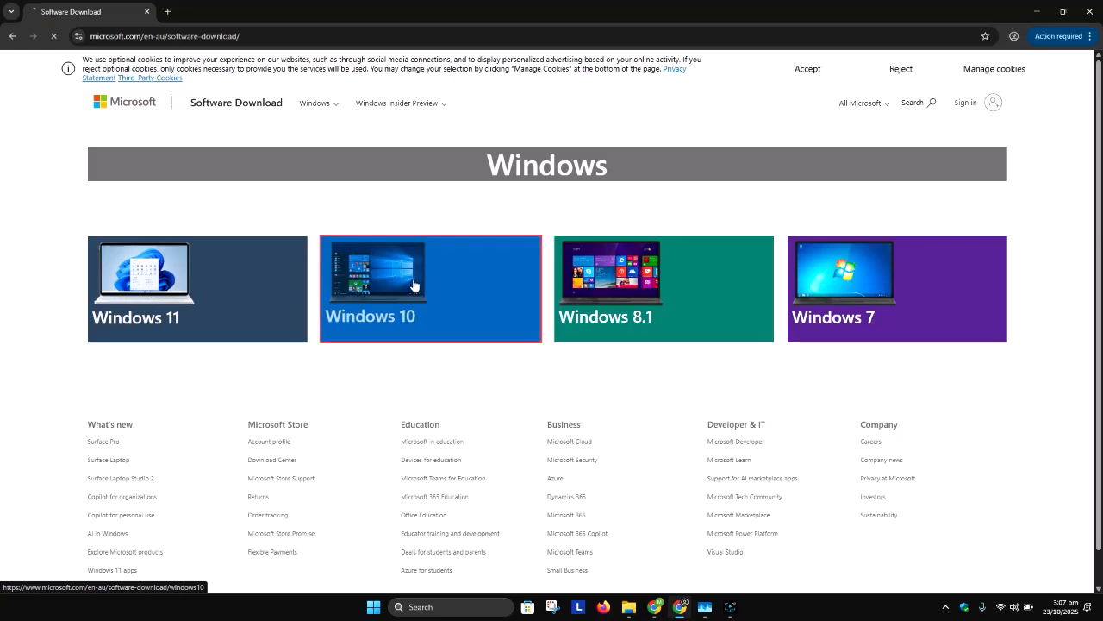
scroll(411, 285, down, 2)
scroll(410, 287, down, 3)
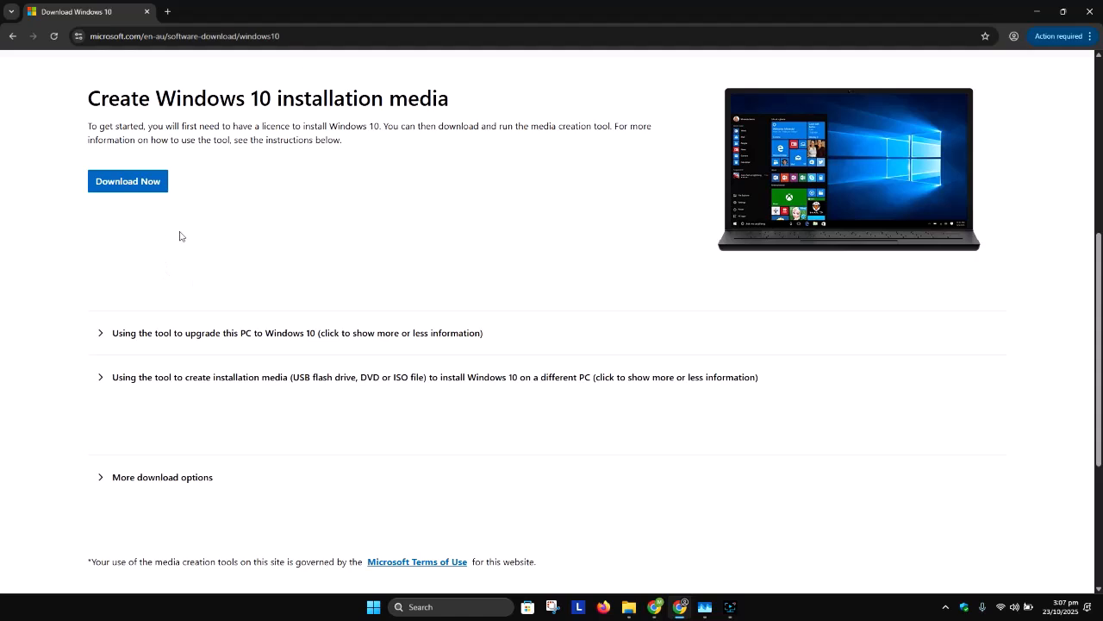
click(135, 182)
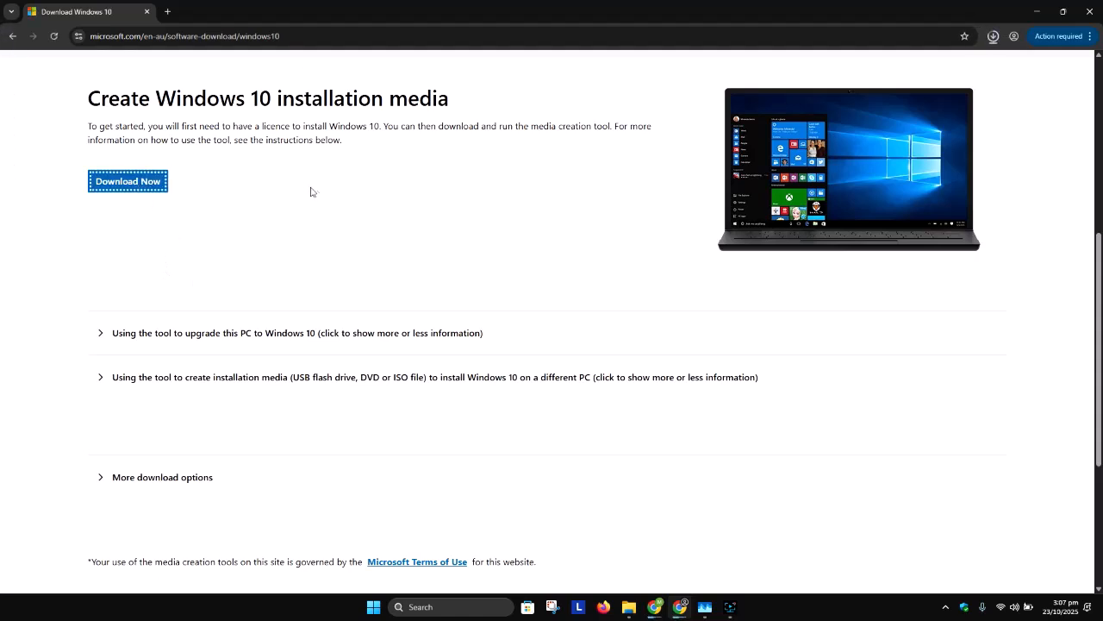
Run the downloaded MediaCreationTool_22H2.exe and minimize the browser window
click(994, 38)
click(993, 39)
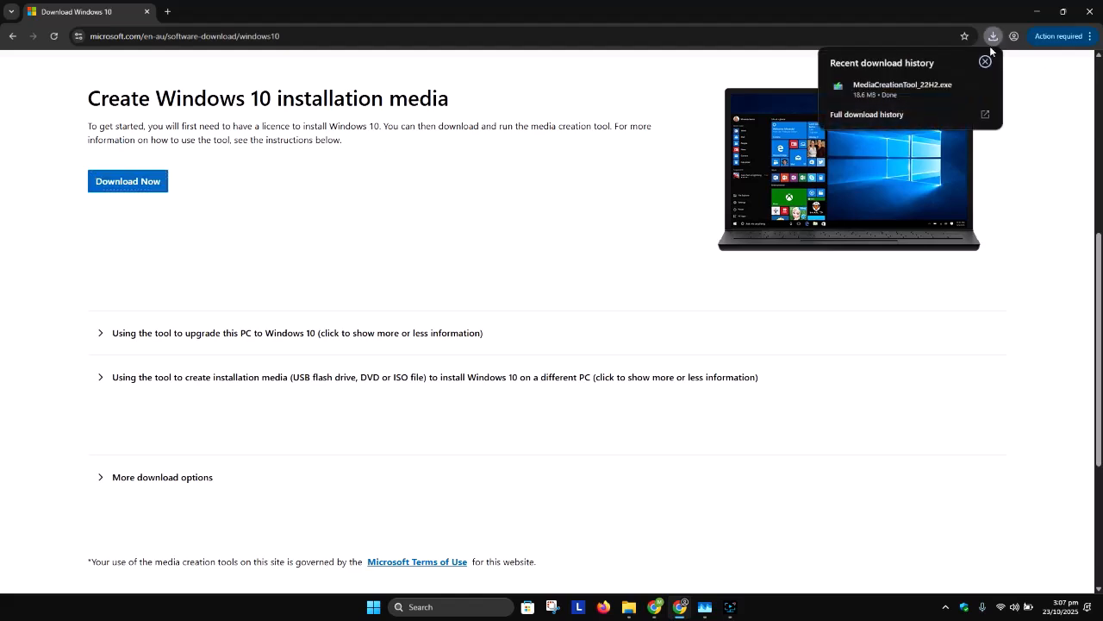
click(917, 85)
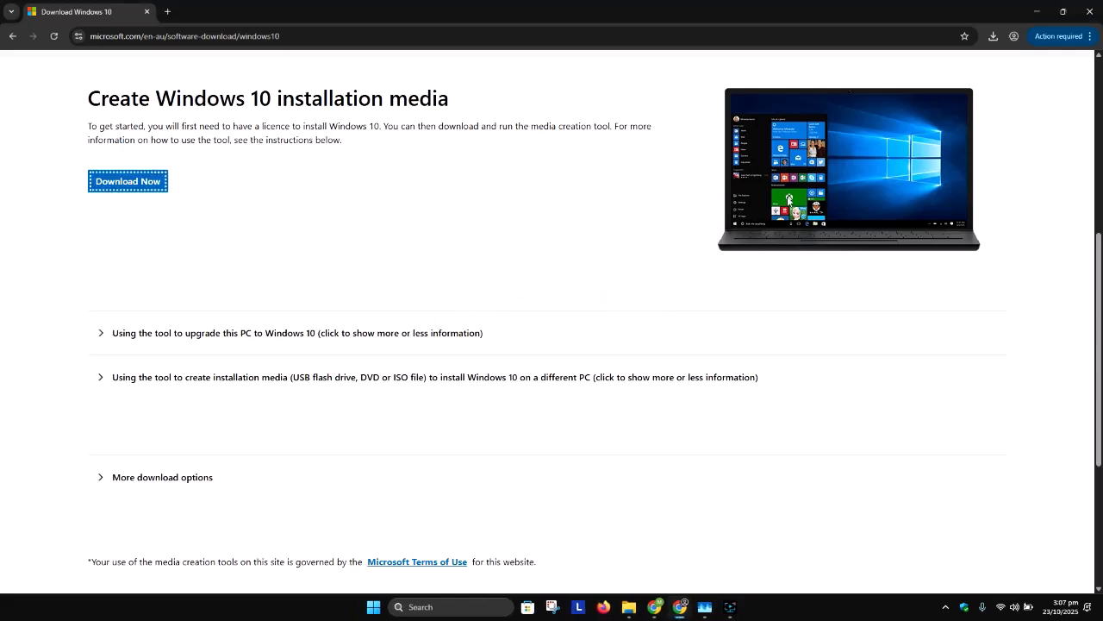
click(1035, 12)
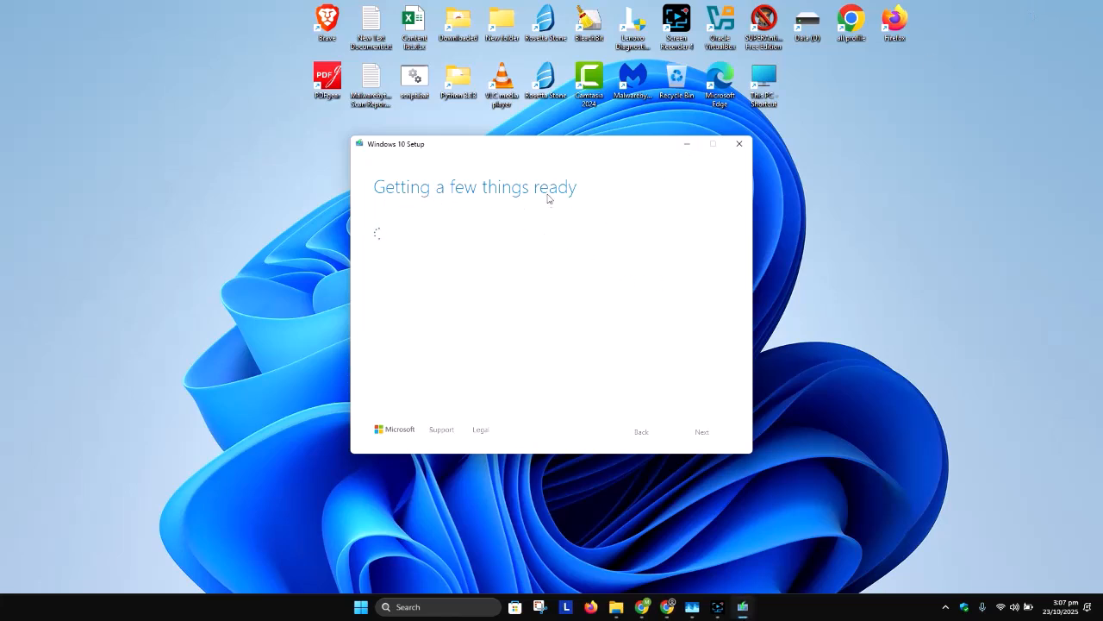
Read through the Windows 10 Setup license terms to the end and accept them
drag(565, 152, 763, 128)
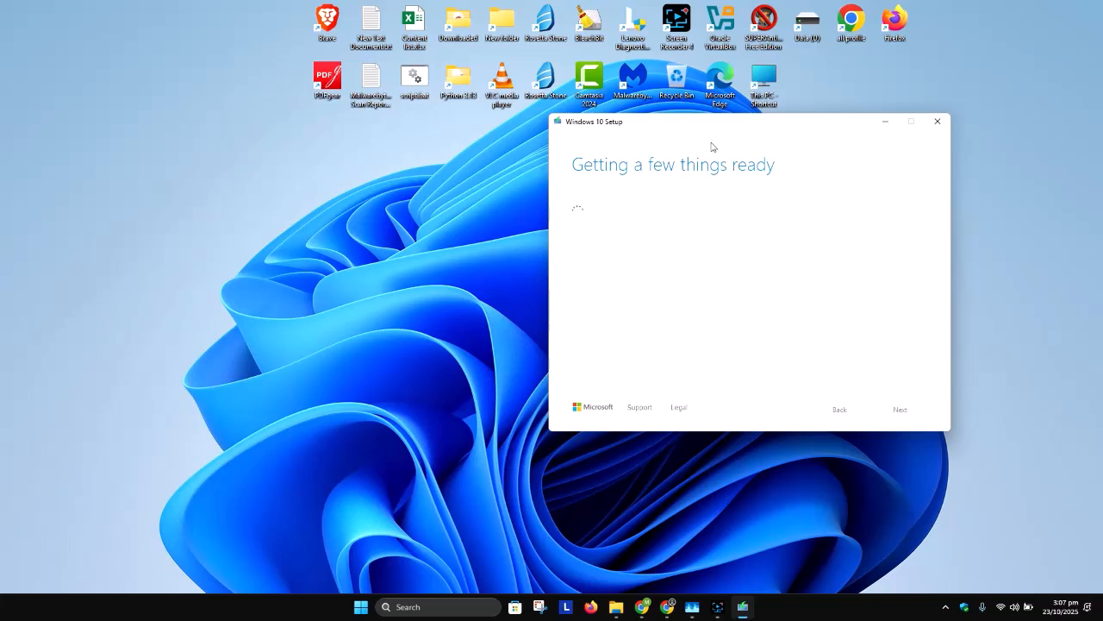
click(717, 607)
click(914, 488)
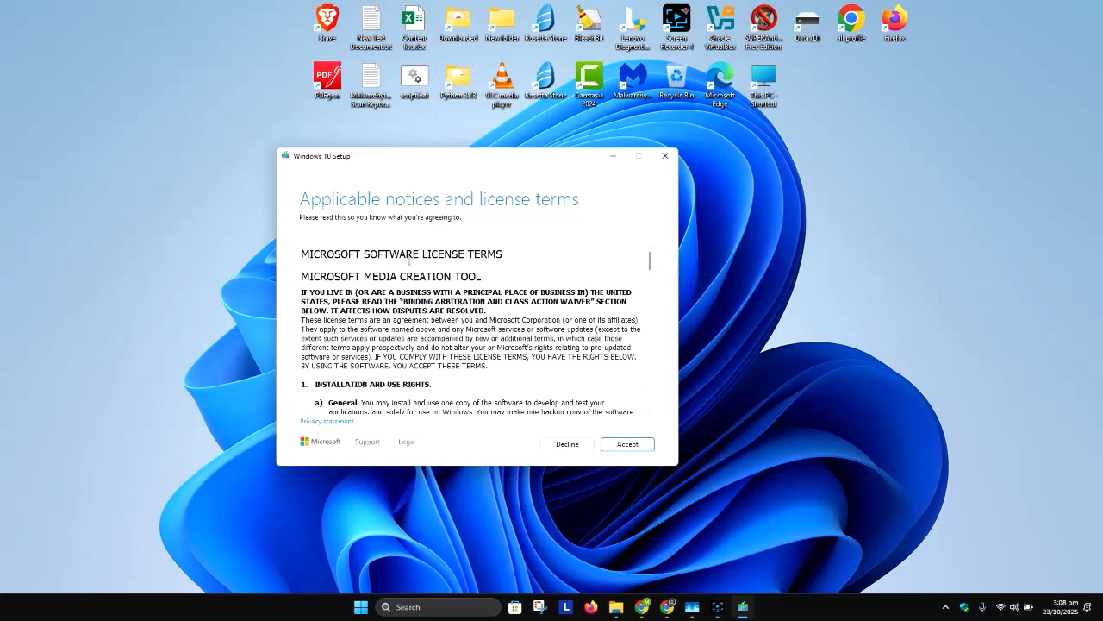
drag(651, 262, 668, 411)
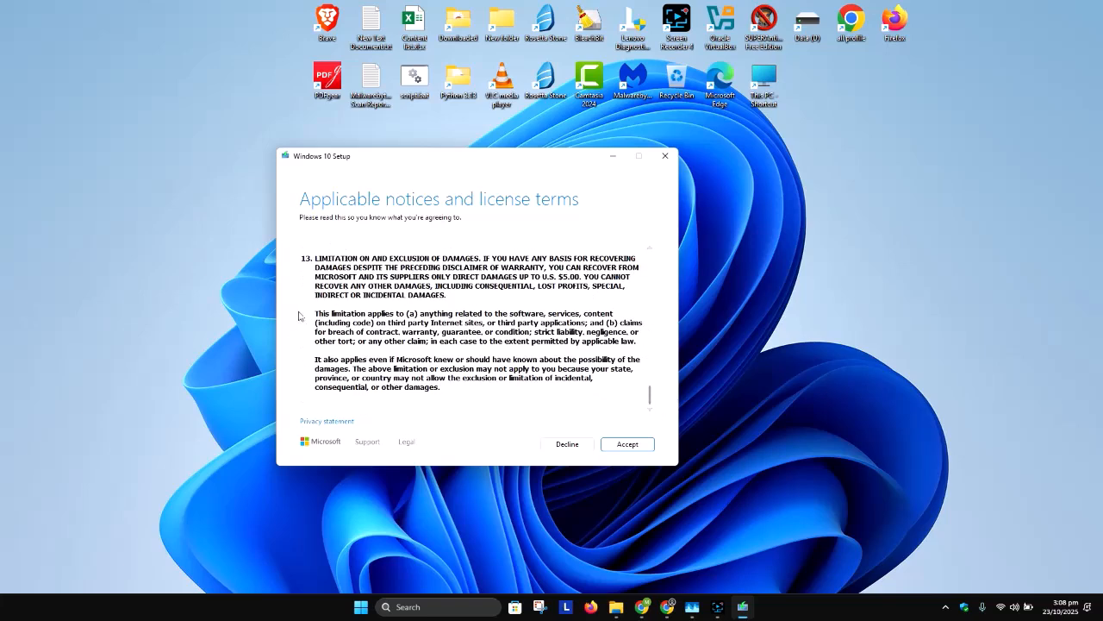
click(628, 446)
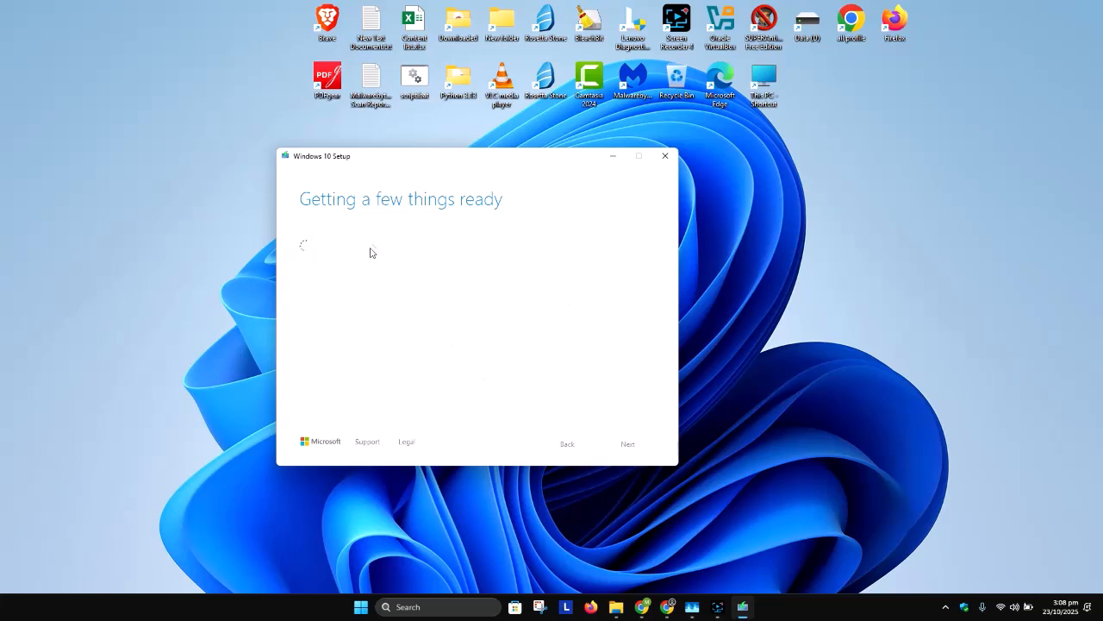
Choose to create installation media (USB flash drive, DVD, or ISO file) for another PC and continue
drag(481, 164, 463, 159)
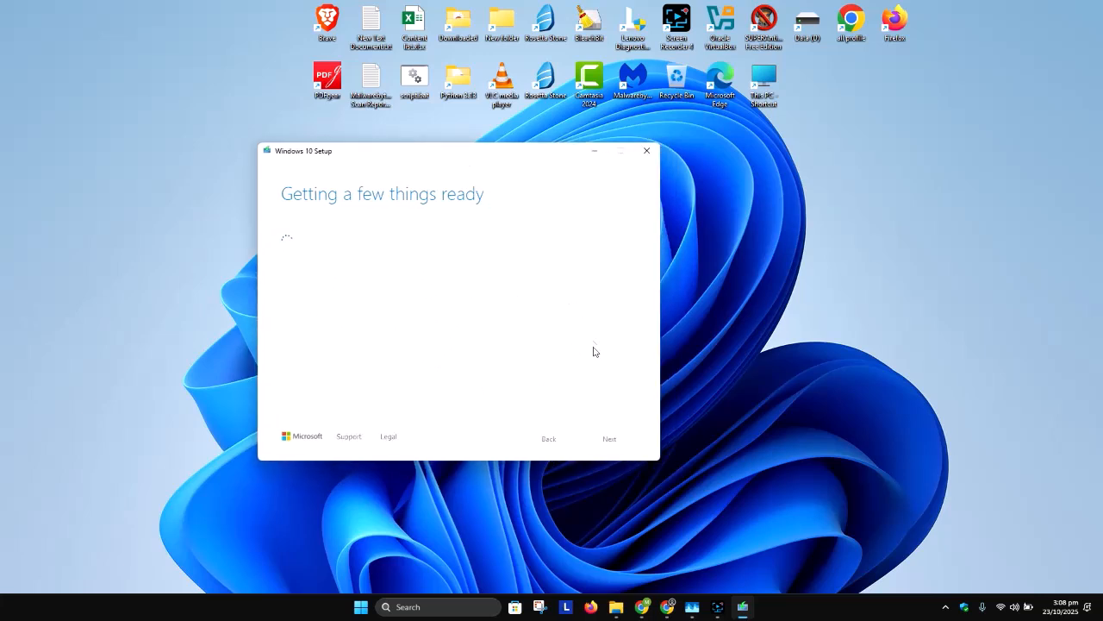
click(717, 607)
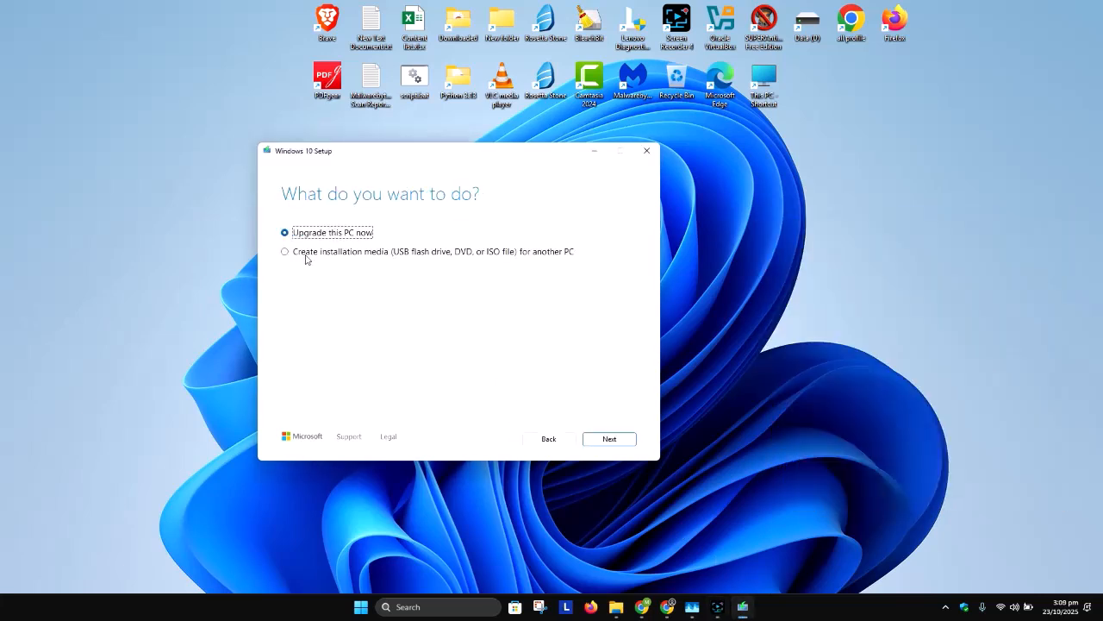
click(286, 253)
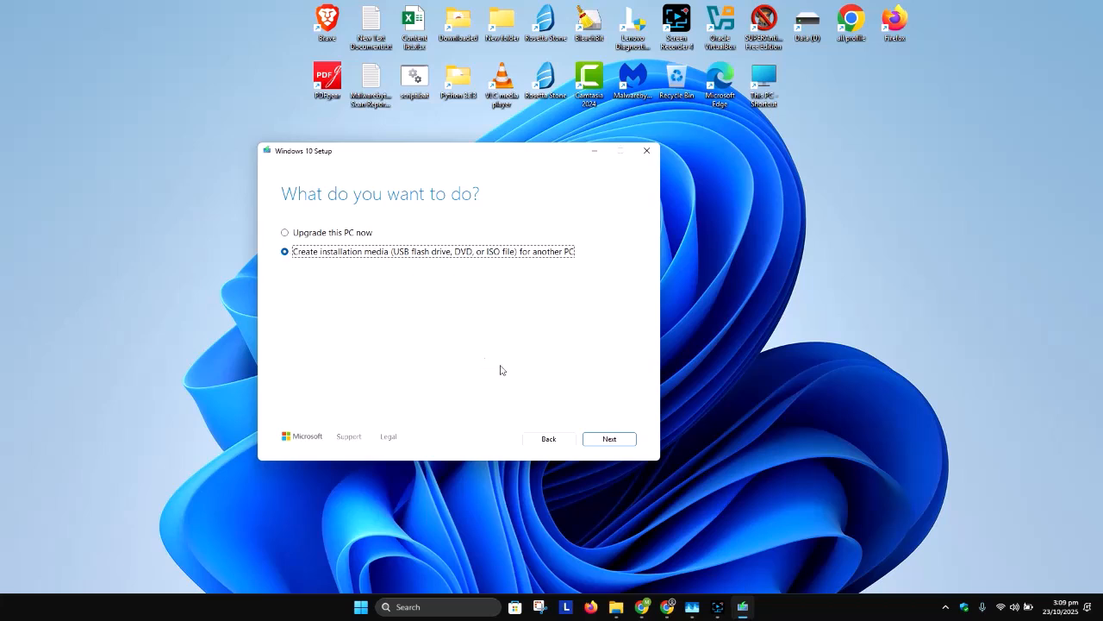
click(613, 439)
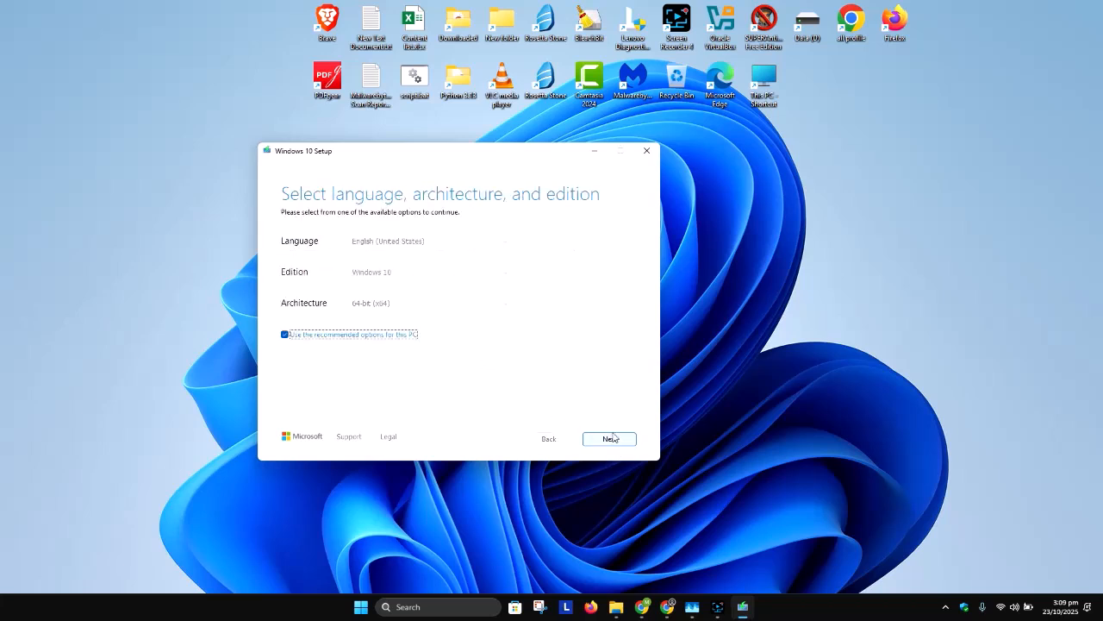
Turn off the recommended options, check the available choices, and continue with English (United States), Windows 10 and 64-bit (x64)
click(322, 337)
click(405, 242)
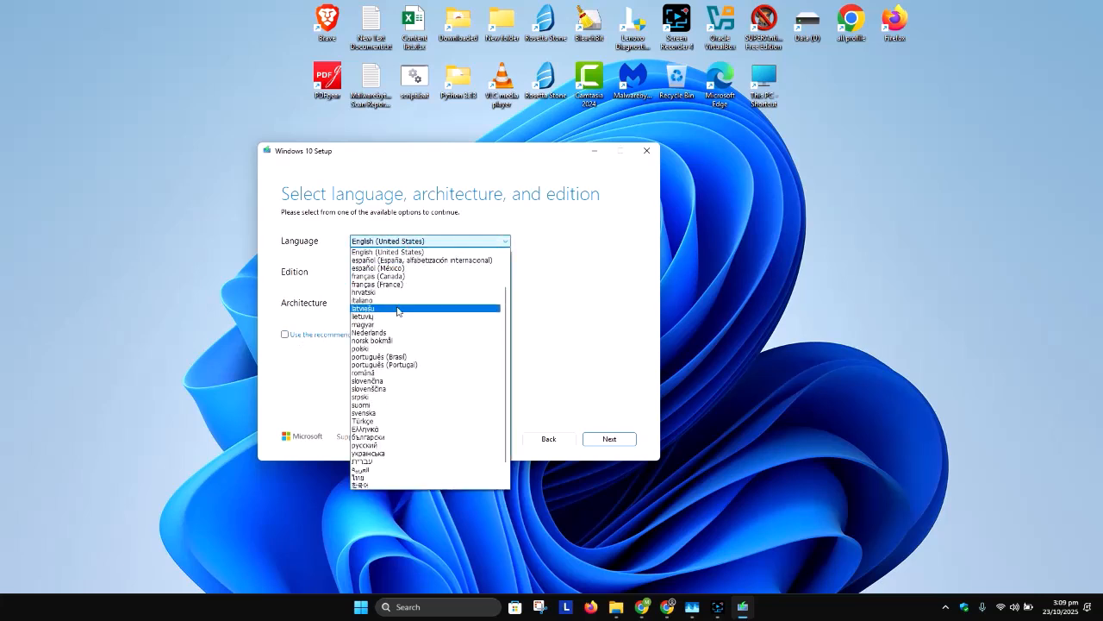
click(572, 263)
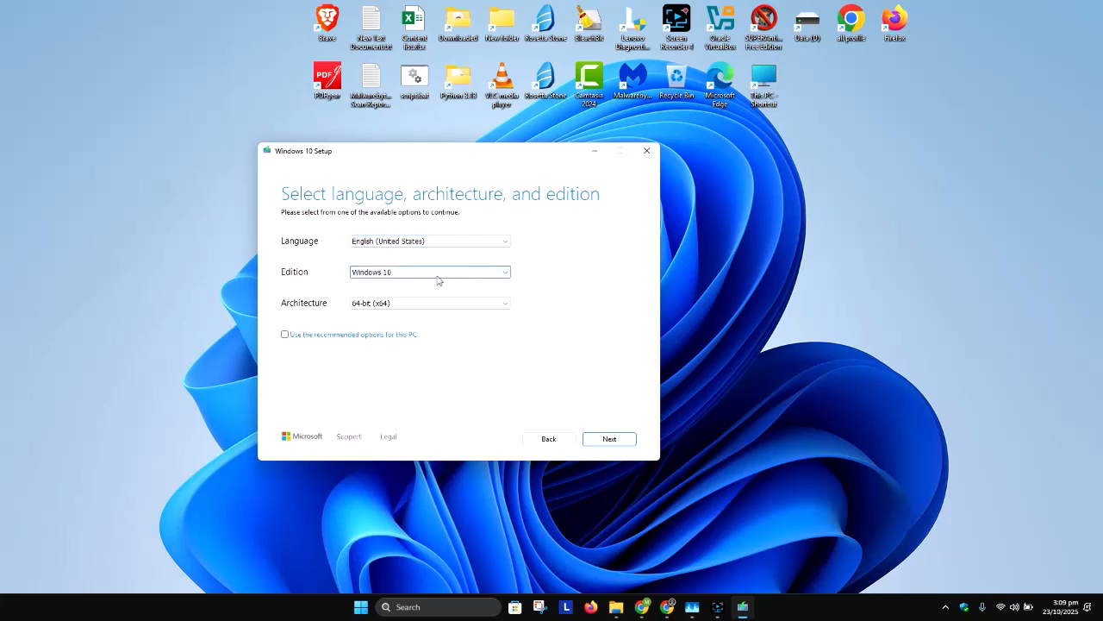
click(370, 276)
click(577, 280)
click(413, 305)
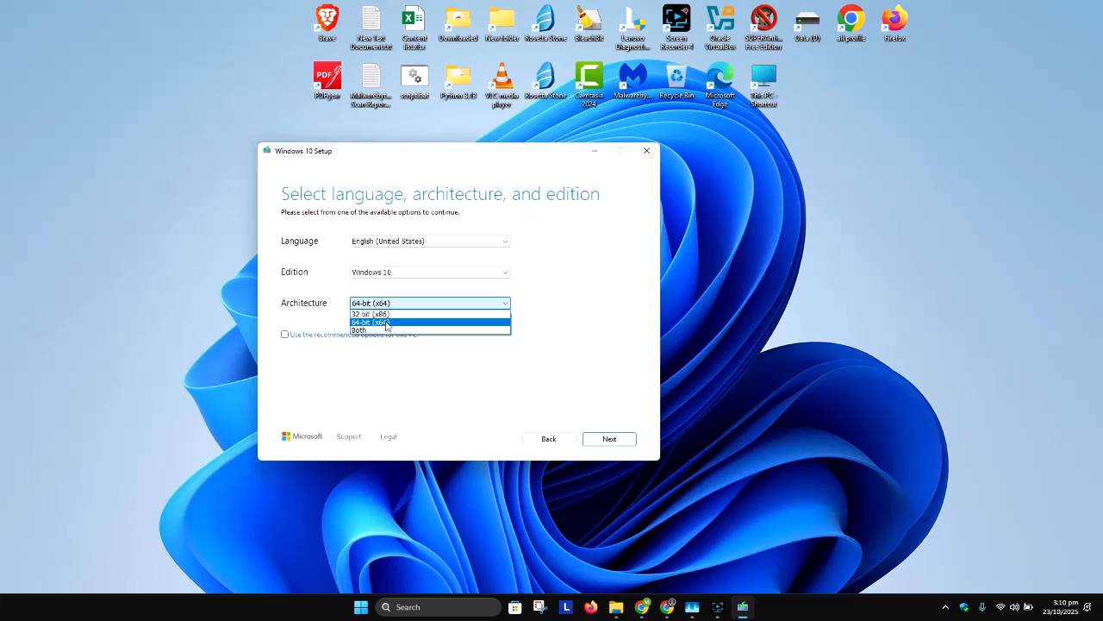
click(581, 336)
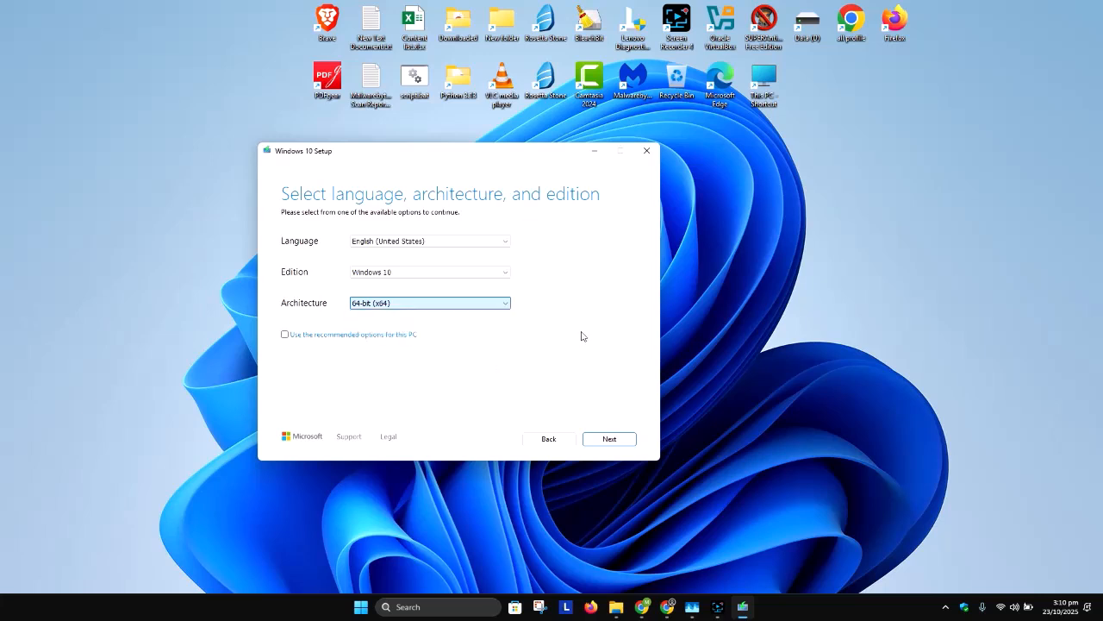
click(429, 303)
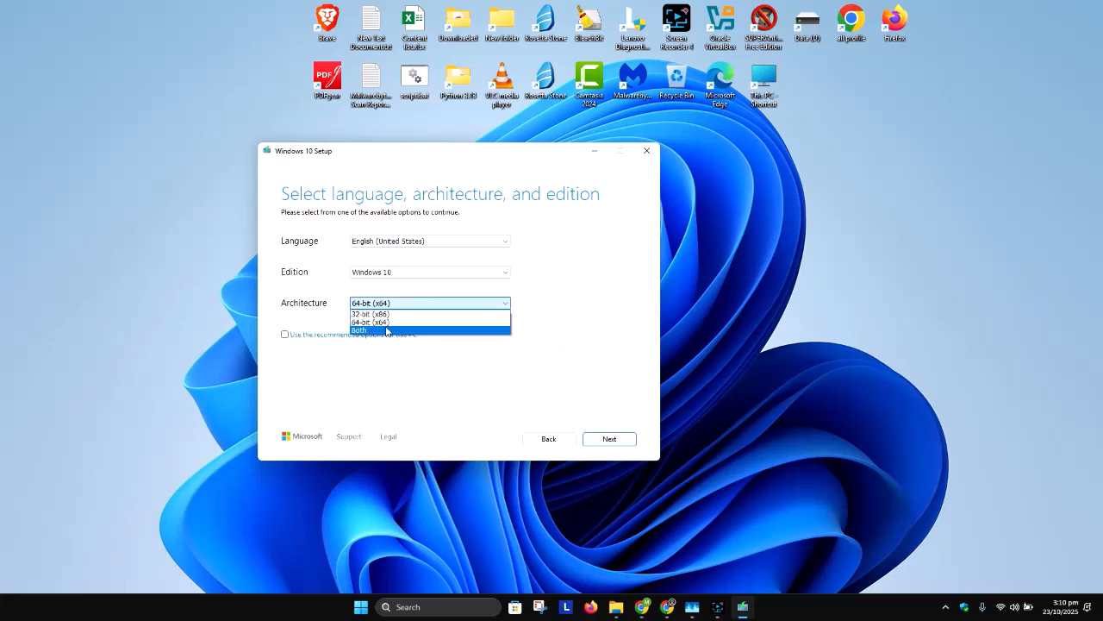
click(386, 368)
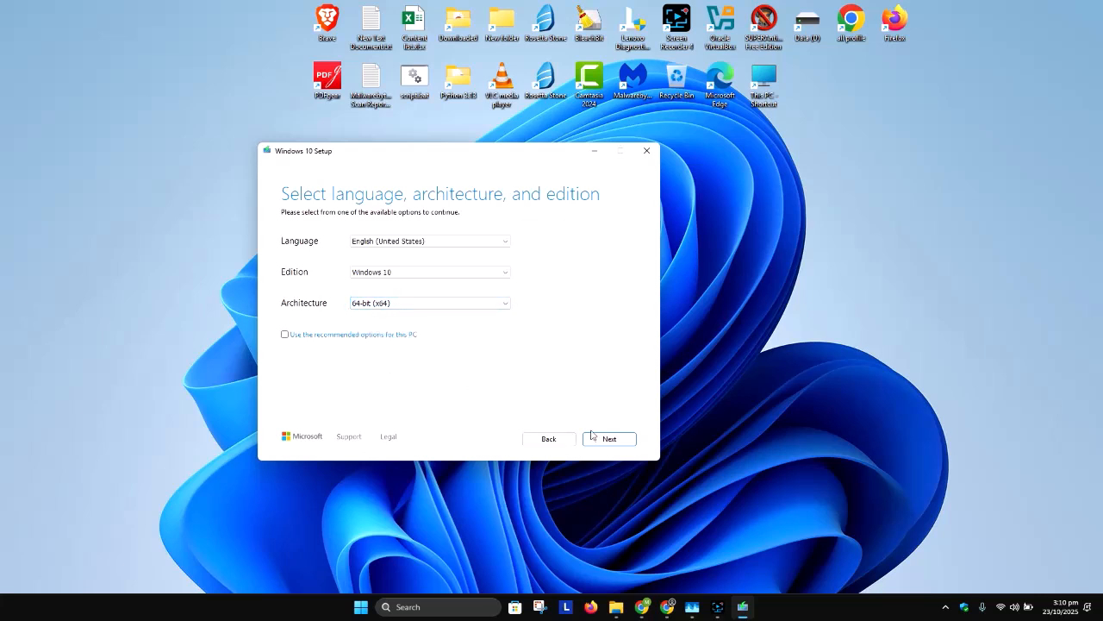
click(608, 438)
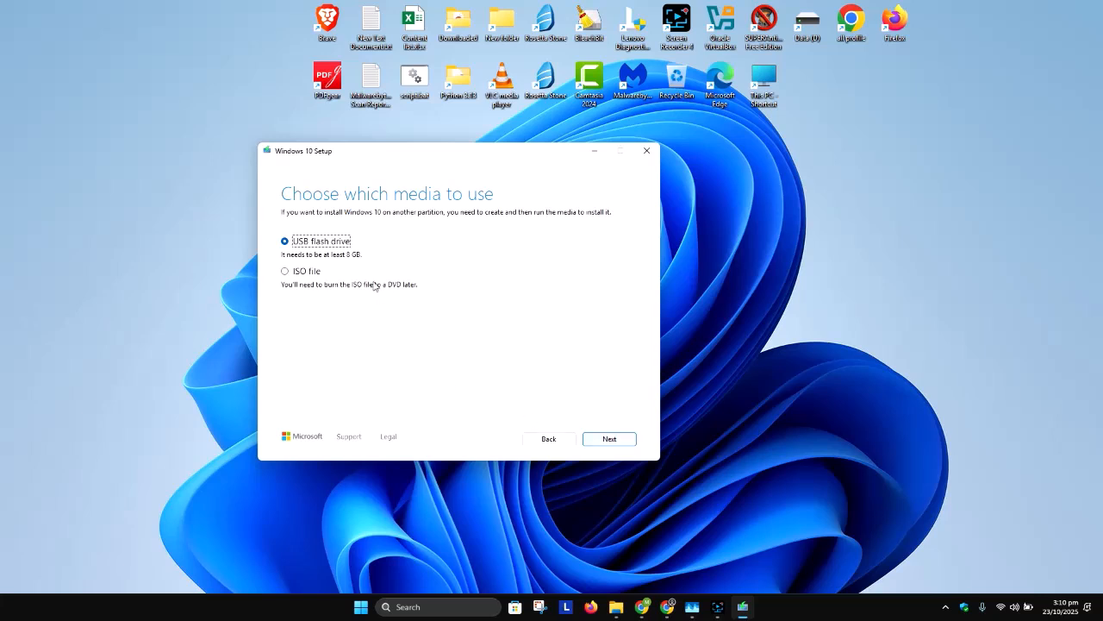
Choose ISO file as the media and save it as Windows.iso on the Data (D:) drive
click(312, 274)
click(608, 441)
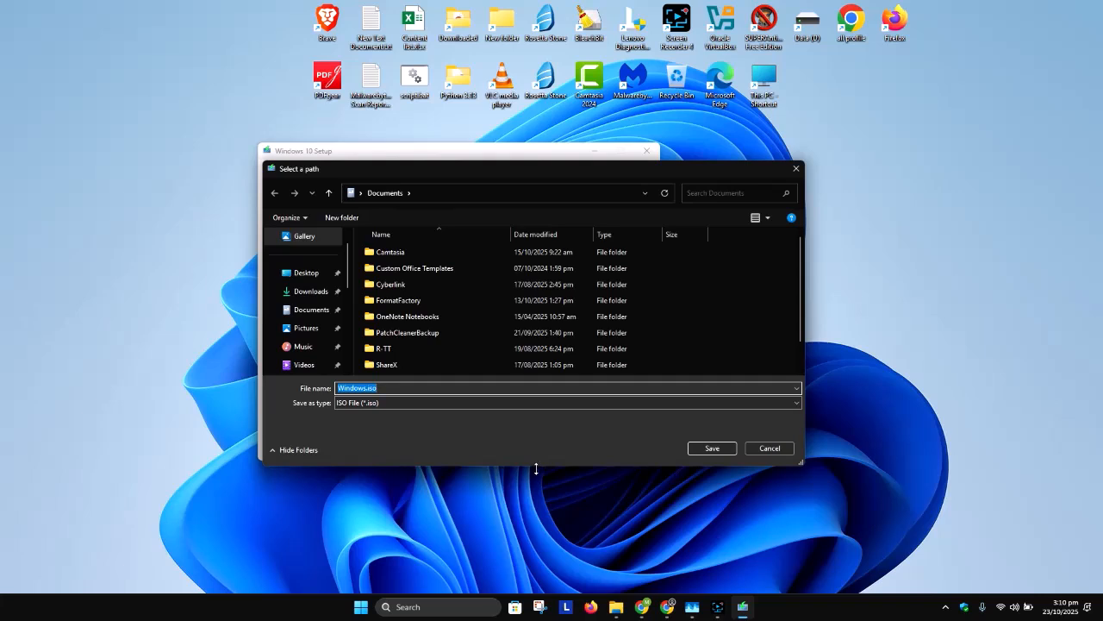
drag(535, 465, 536, 590)
scroll(296, 448, down, 2)
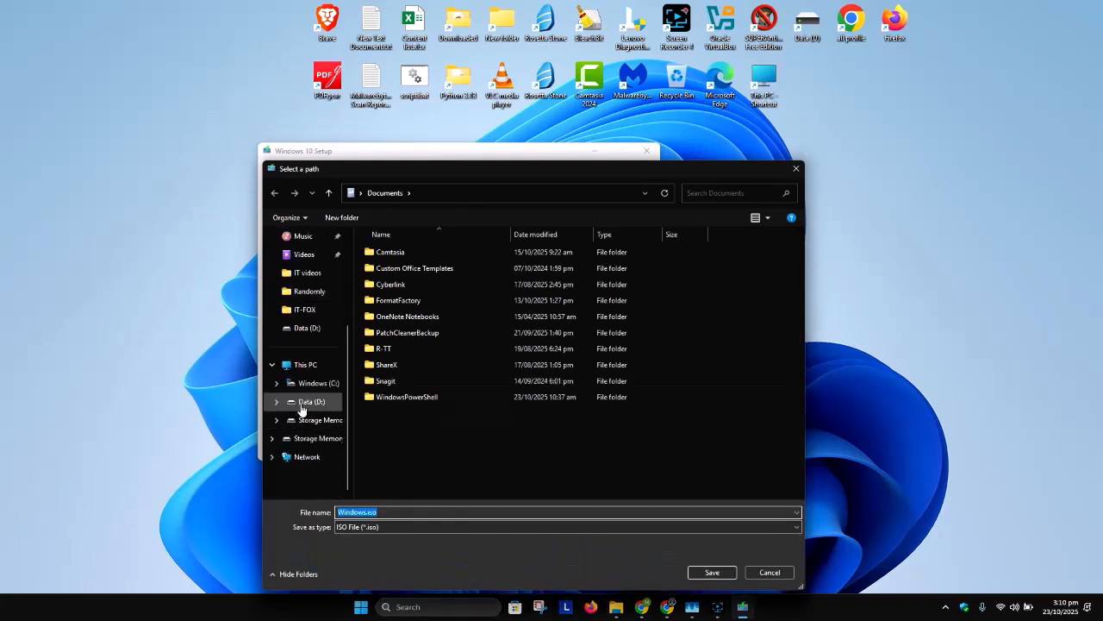
click(302, 405)
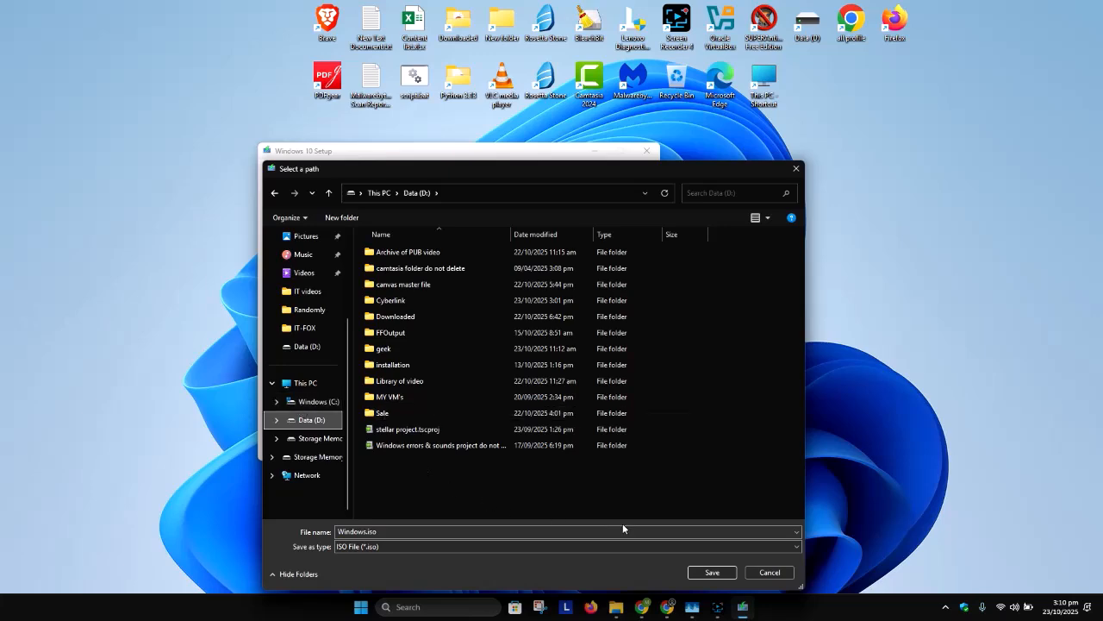
click(712, 572)
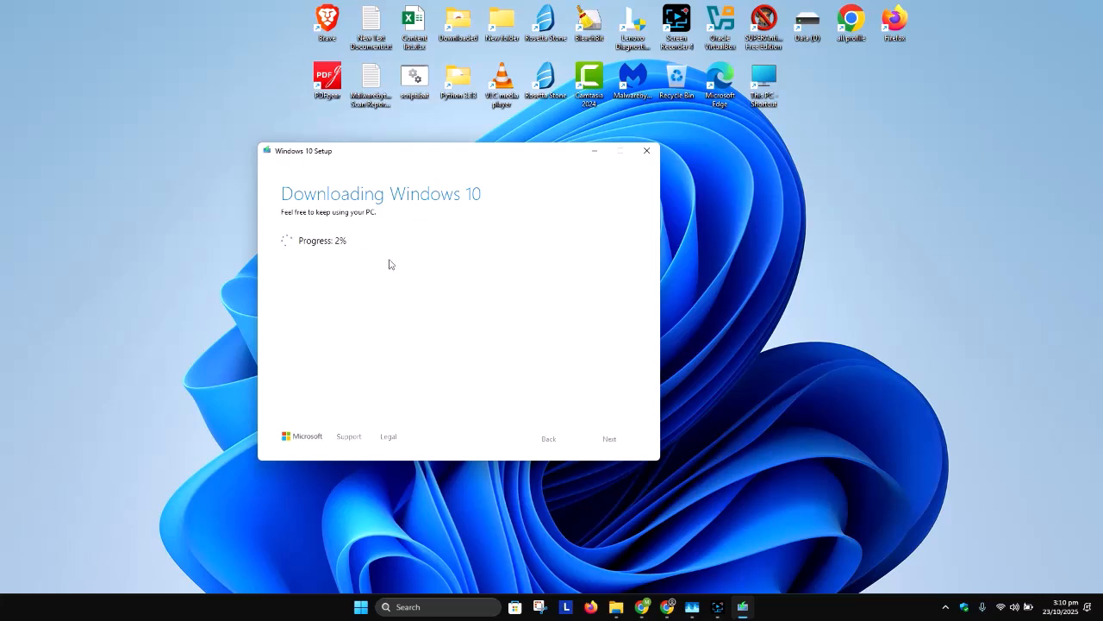
drag(431, 153, 405, 121)
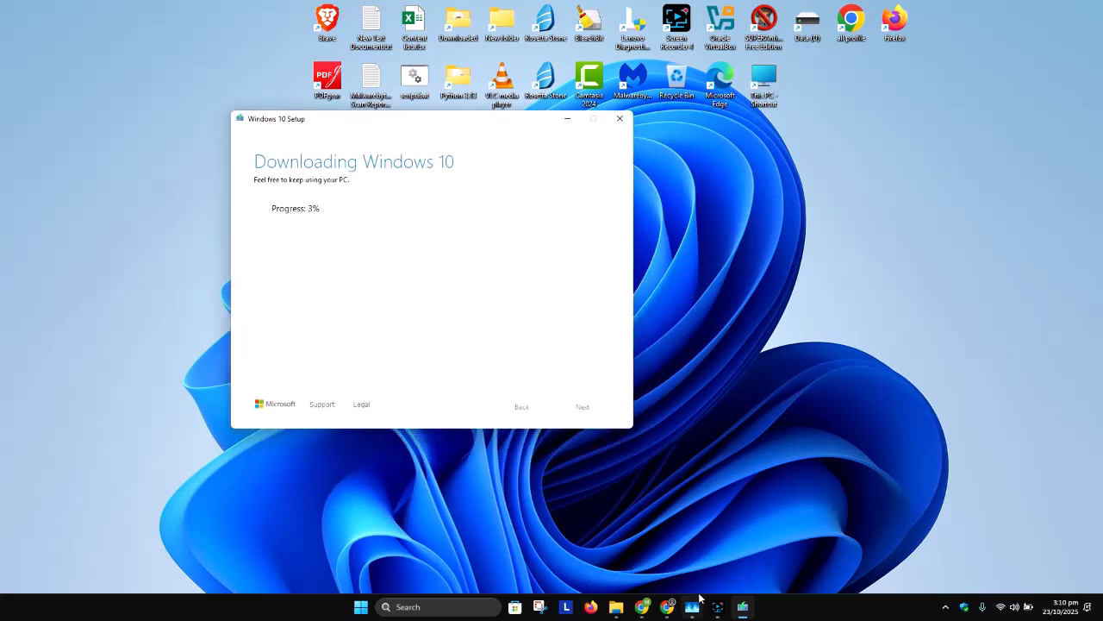
click(717, 607)
click(911, 486)
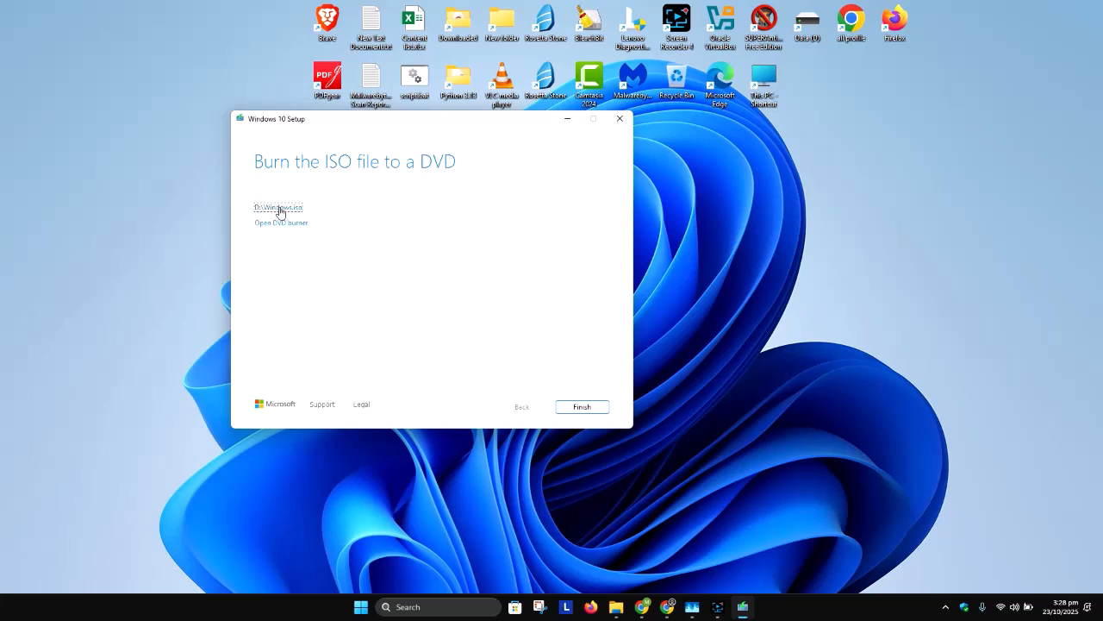
Open the saved ISO file's location on the Data (D:) drive and rename Windows.iso to Windows 10.iso
click(279, 209)
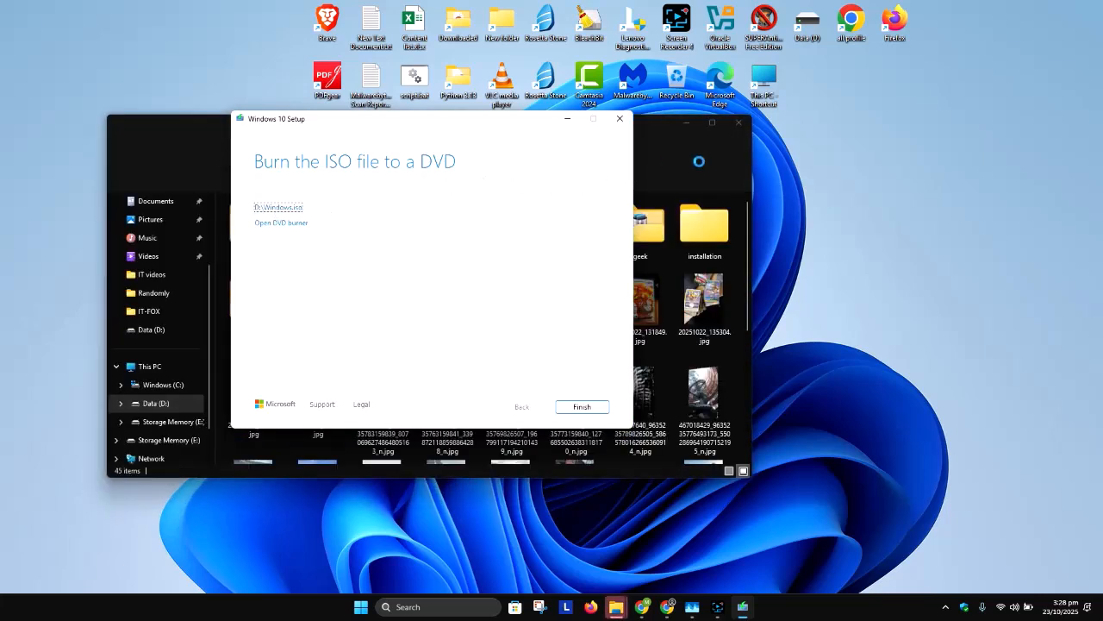
drag(520, 127, 579, 145)
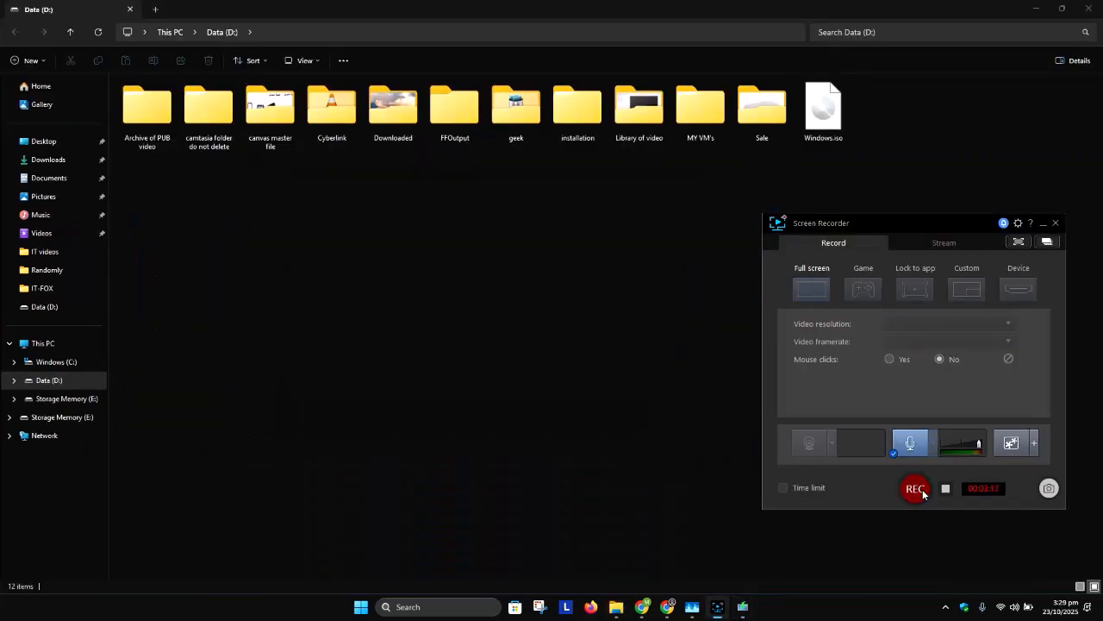
click(837, 141)
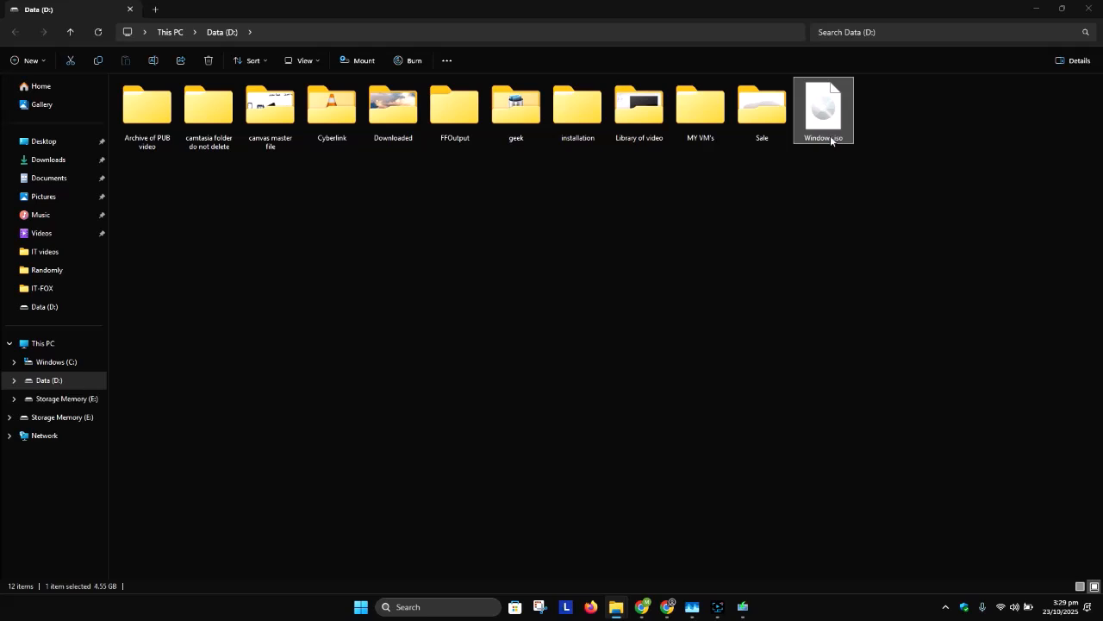
key(F1)
click(1089, 8)
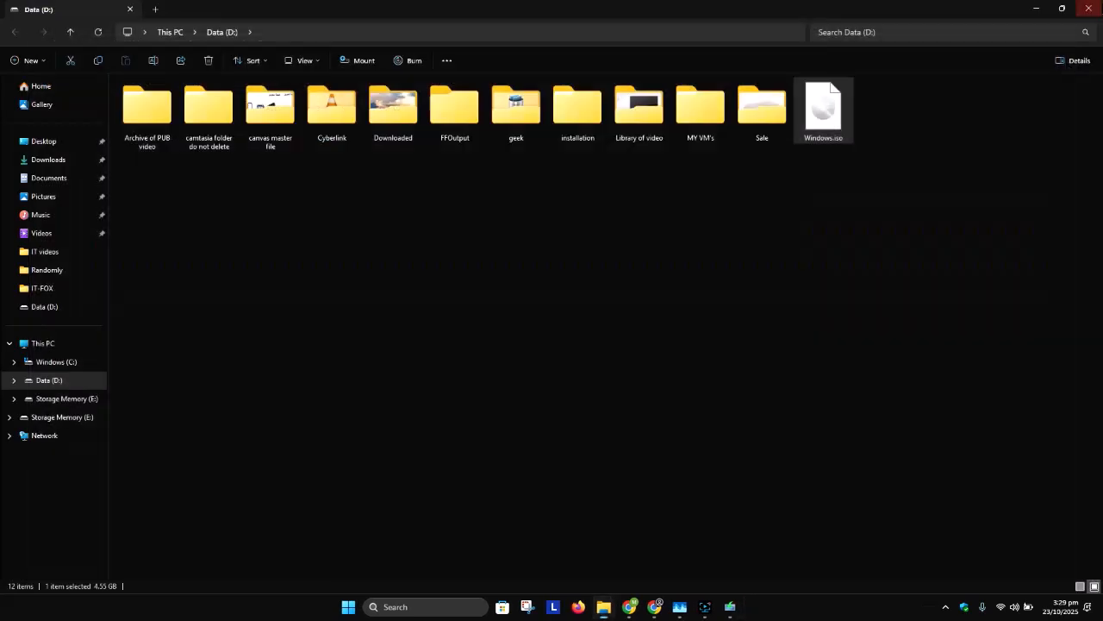
key(F2)
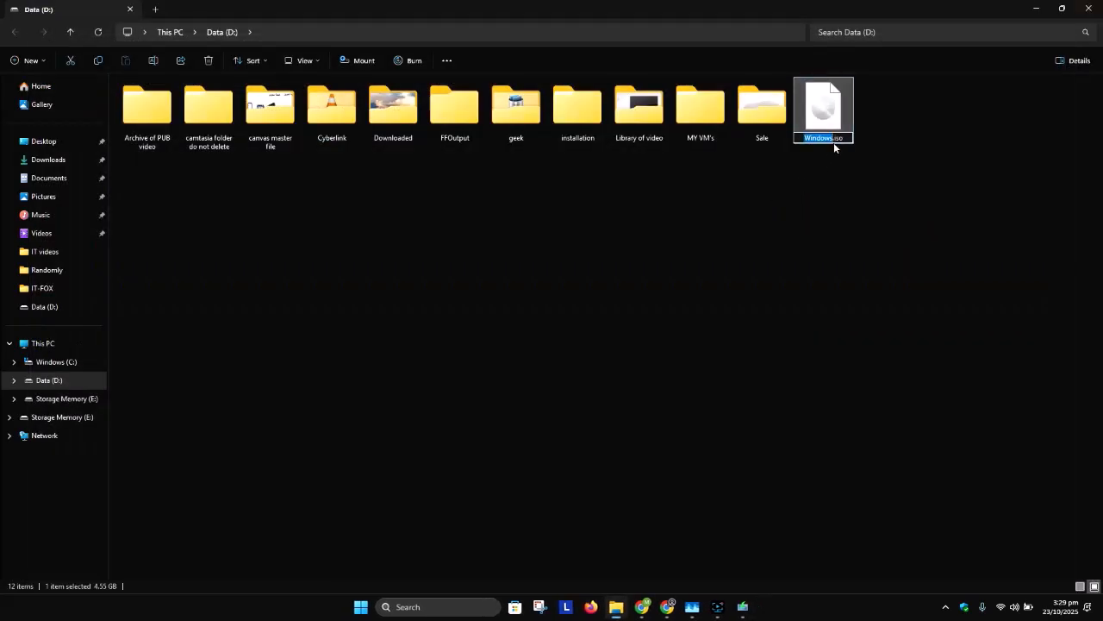
click(834, 137)
key(BackSpace)
key(BackSpace)
text(11.)
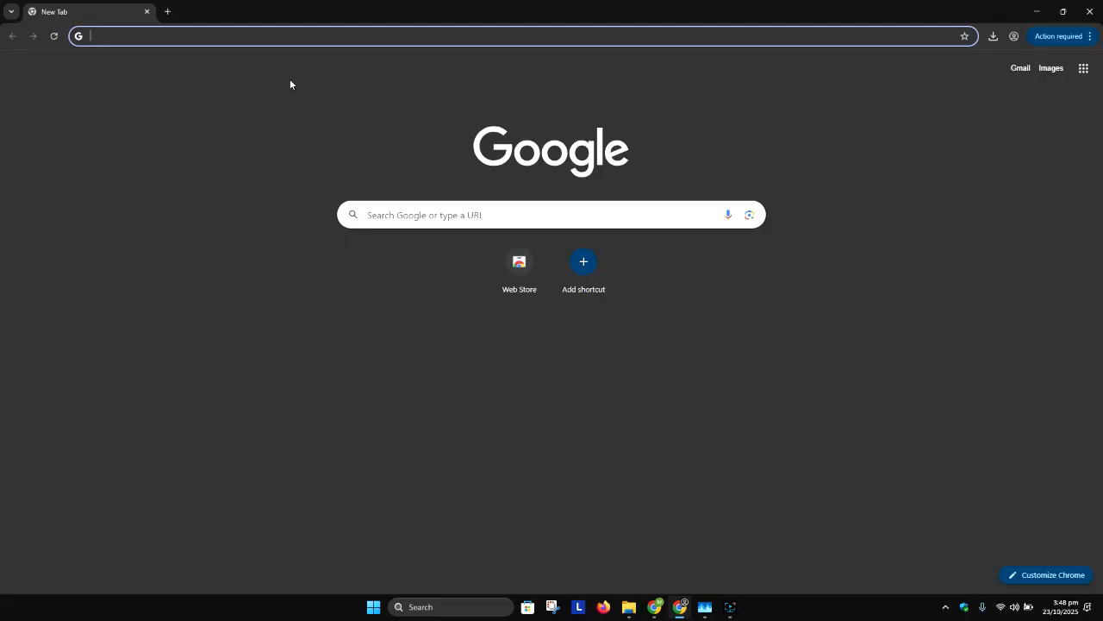
Search Google for rufus, open the official rufus.ie site and consent to its data use request
text(rufus)
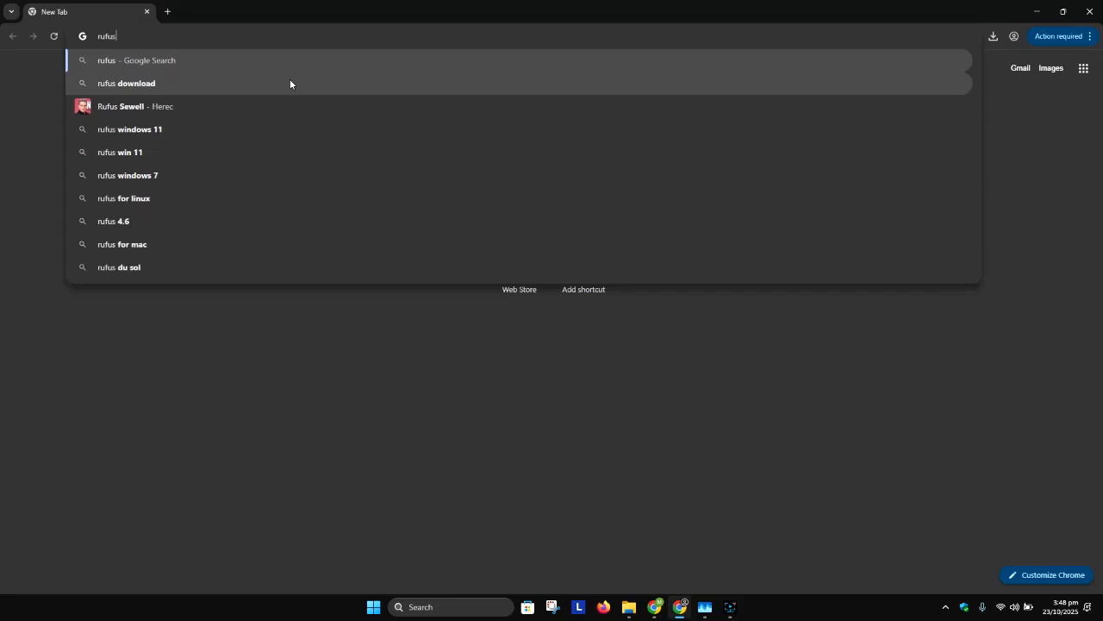
key(Return)
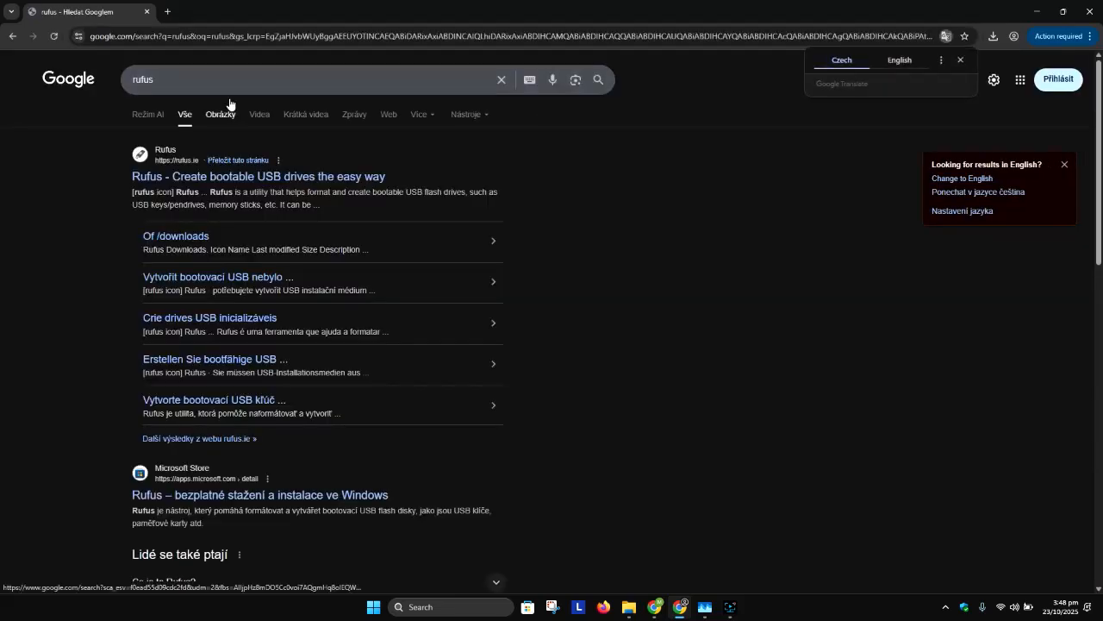
click(157, 177)
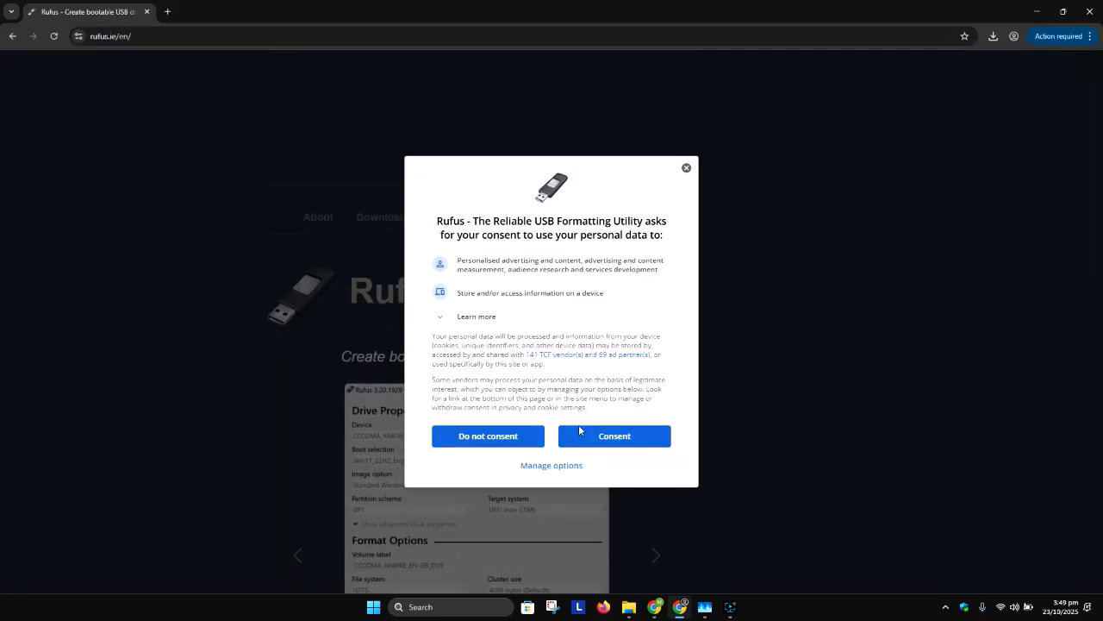
click(606, 439)
Compare the Windows x64 and x86 platforms in Rufus's latest releases and check this PC's system type with dxdiag
scroll(413, 285, down, 4)
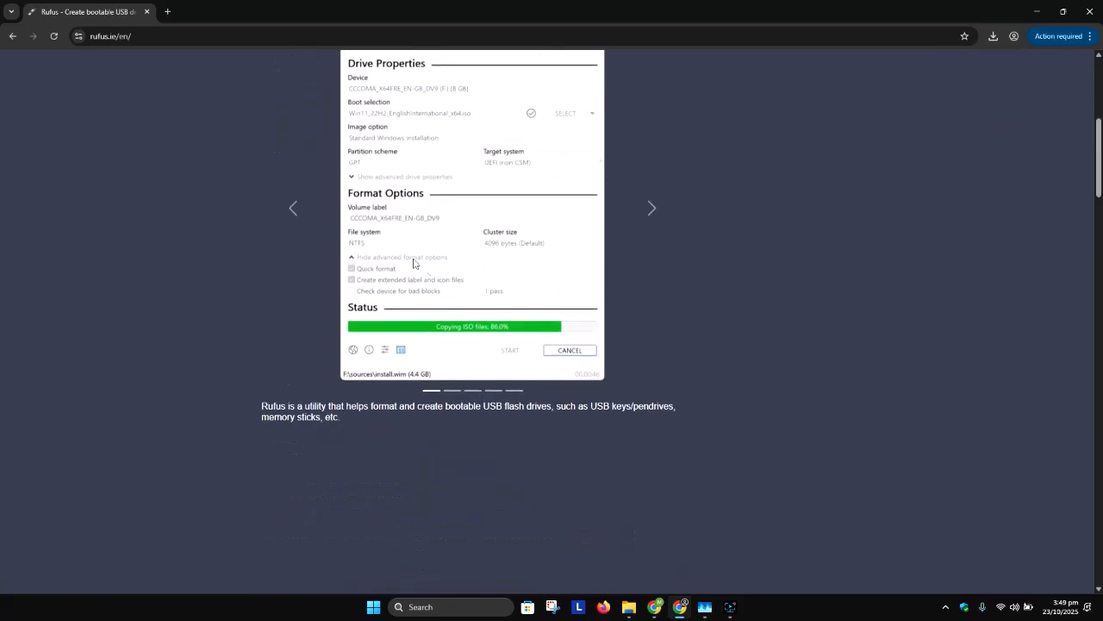
scroll(410, 248, down, 3)
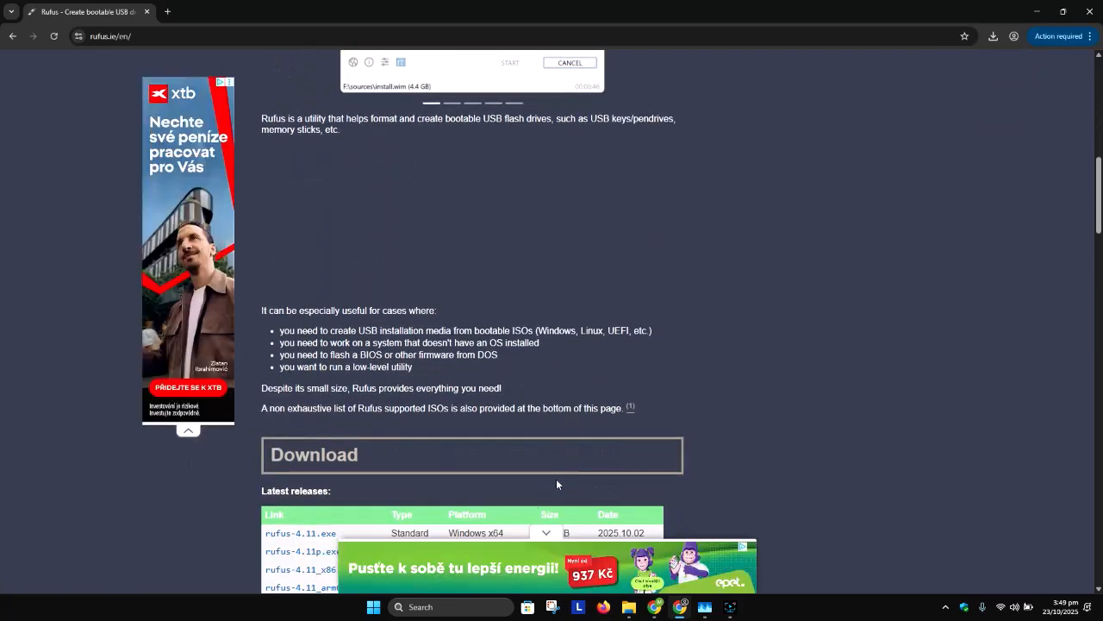
scroll(325, 453, down, 2)
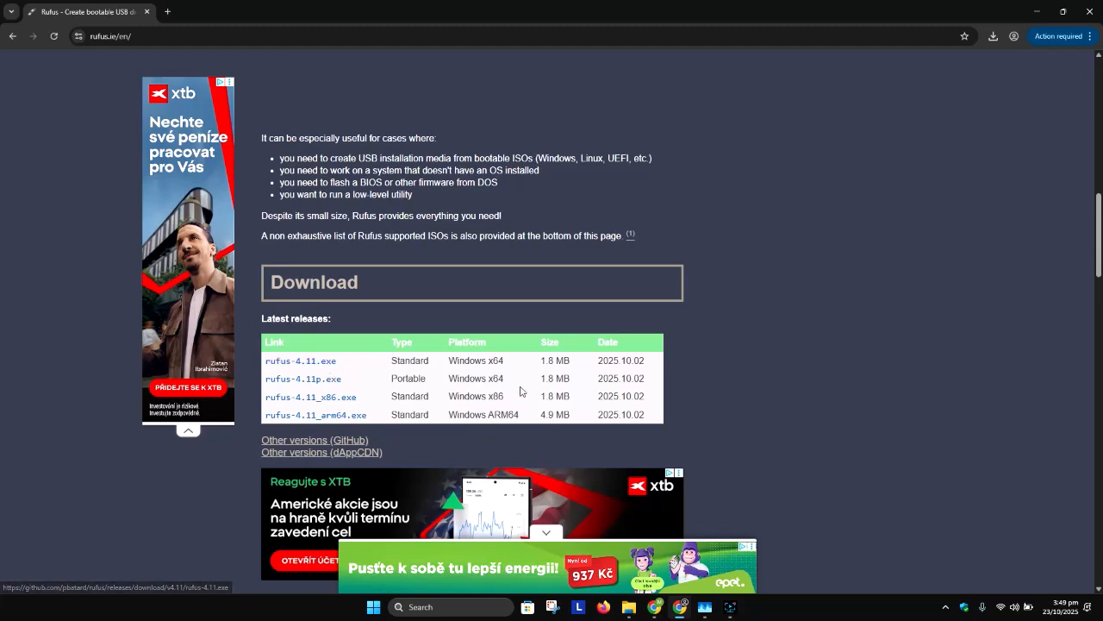
drag(512, 362, 445, 364)
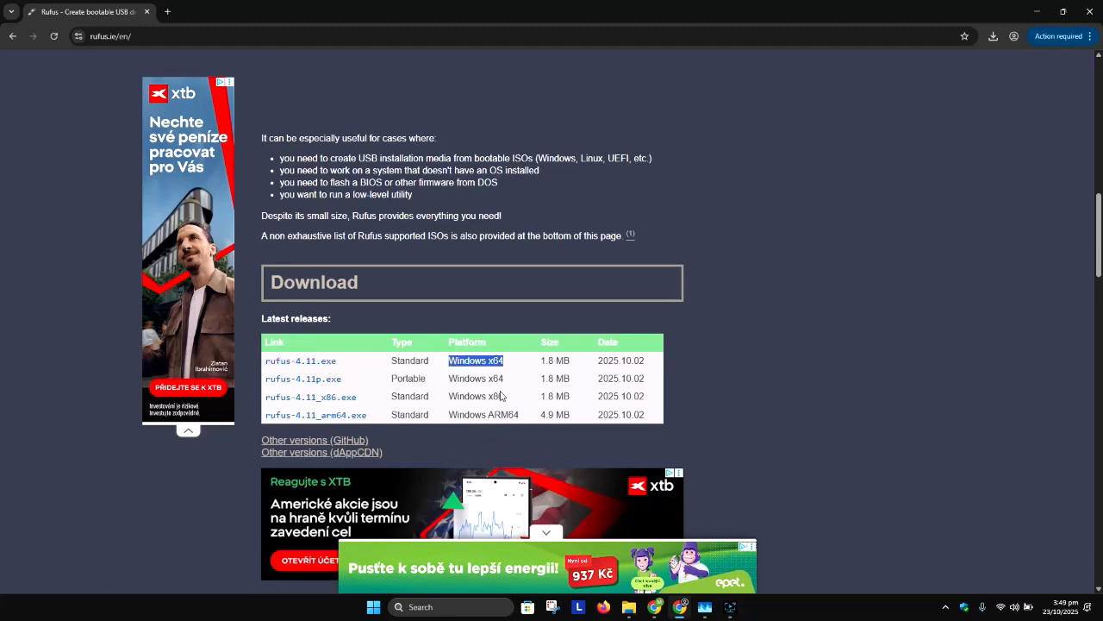
drag(517, 400, 448, 402)
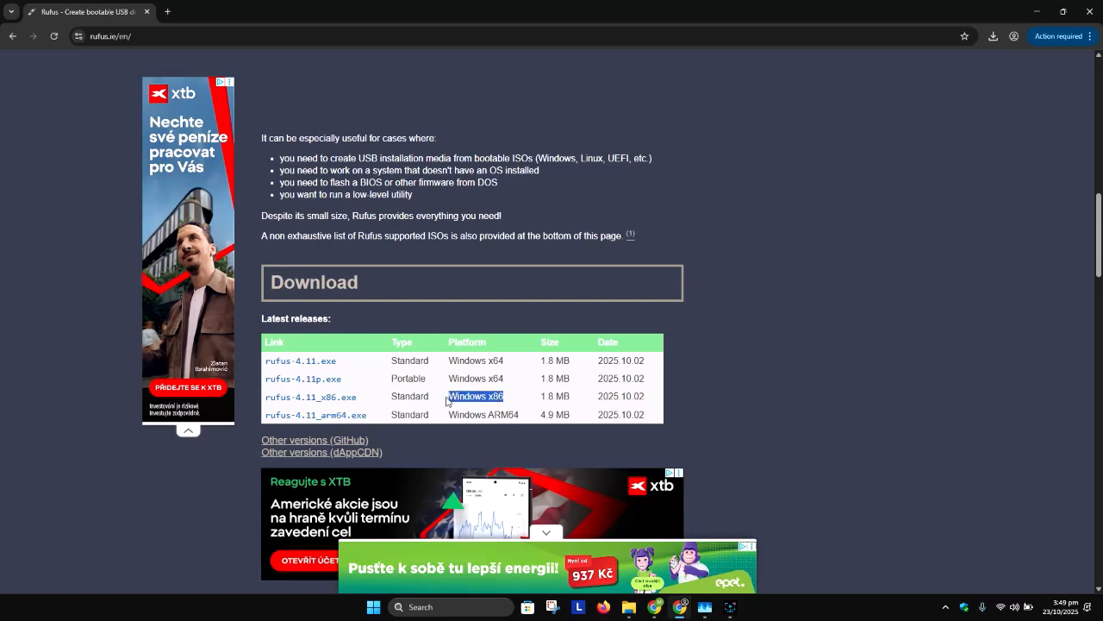
click(441, 605)
text(dxdiag)
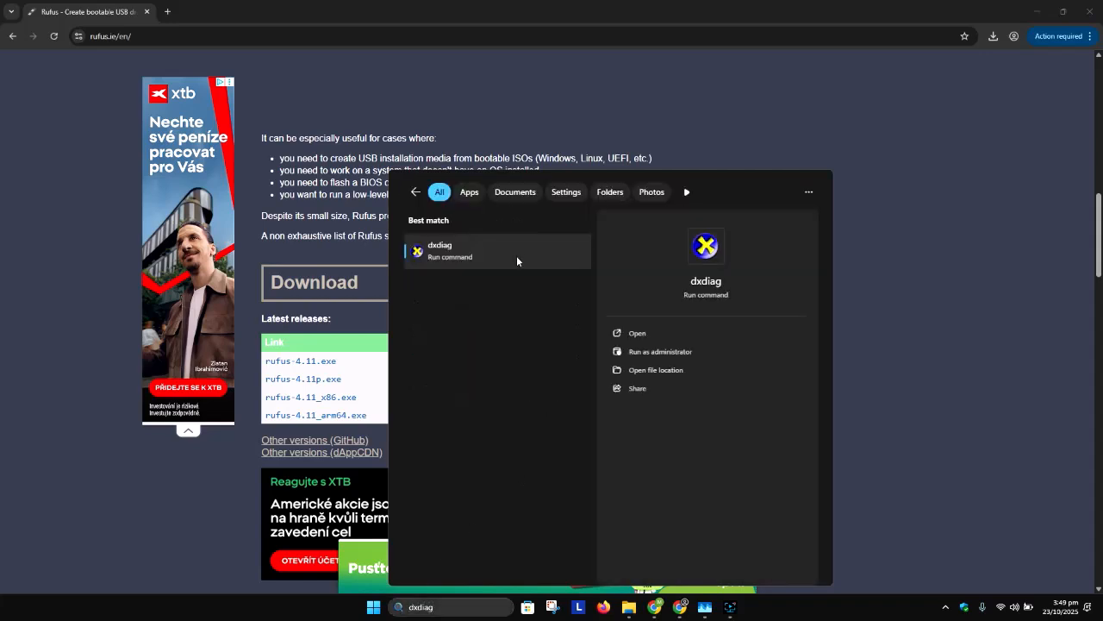
click(516, 255)
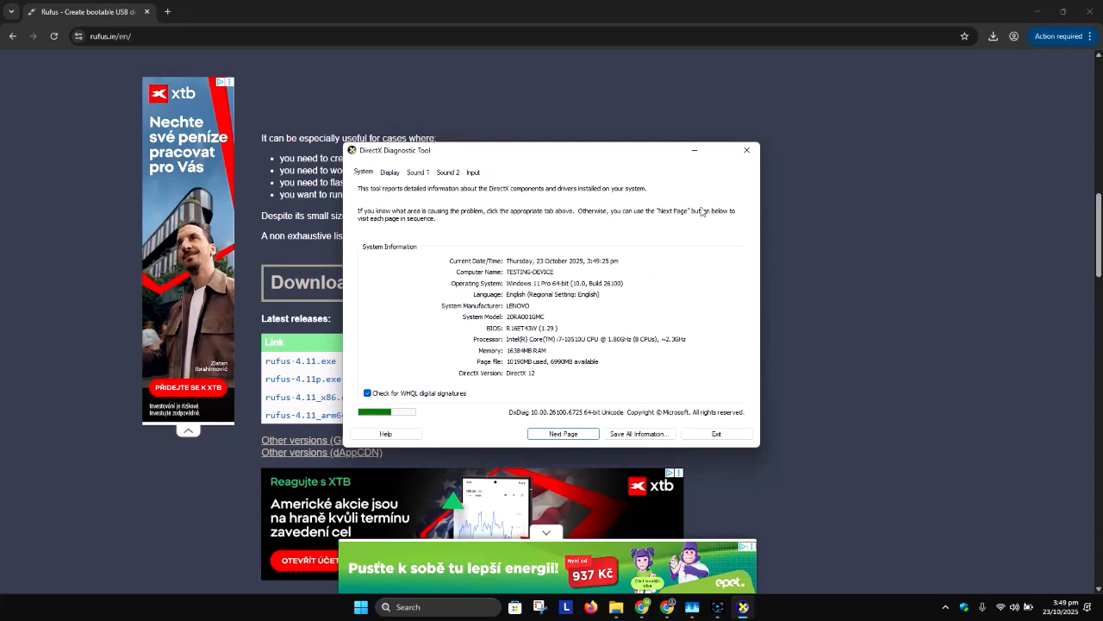
click(748, 151)
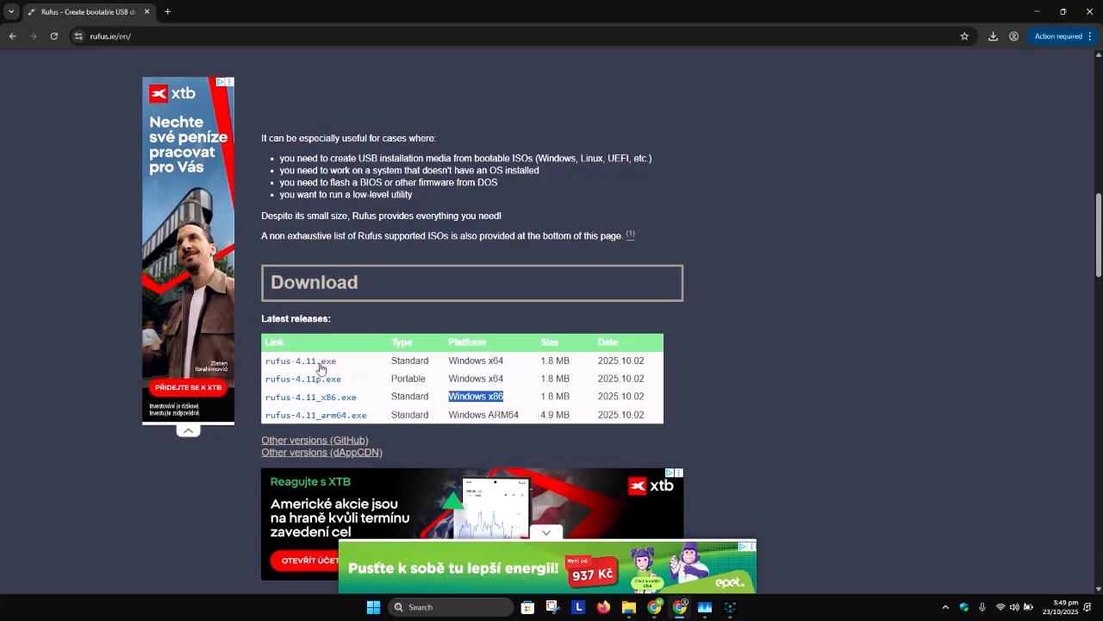
Download the standard Windows x64 release rufus-4.11.exe and dismiss the advertisement
click(321, 364)
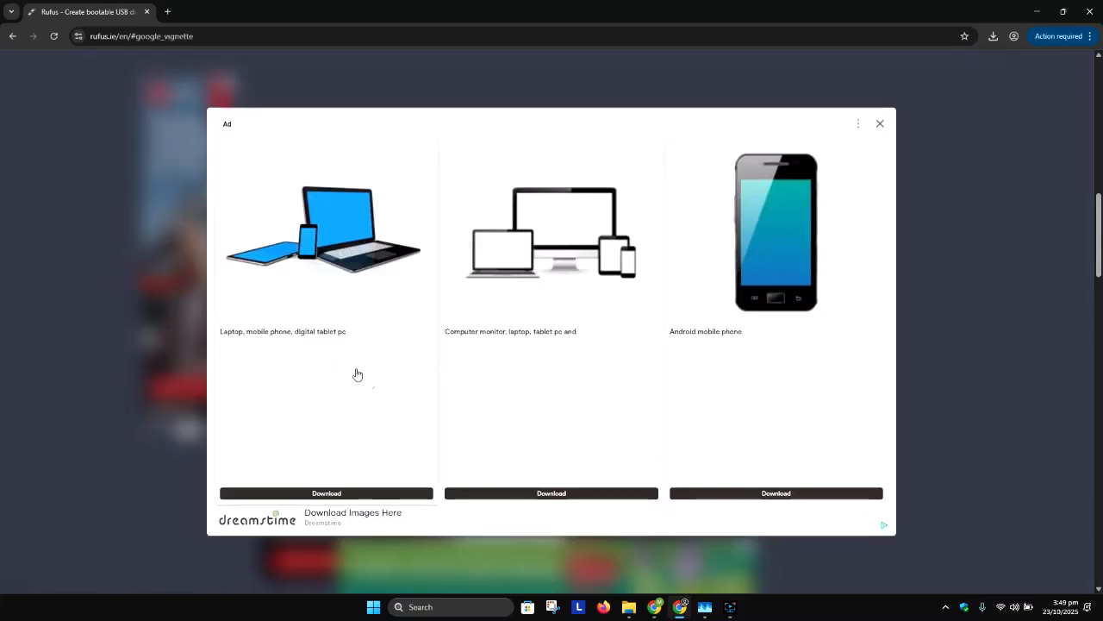
click(880, 124)
click(880, 123)
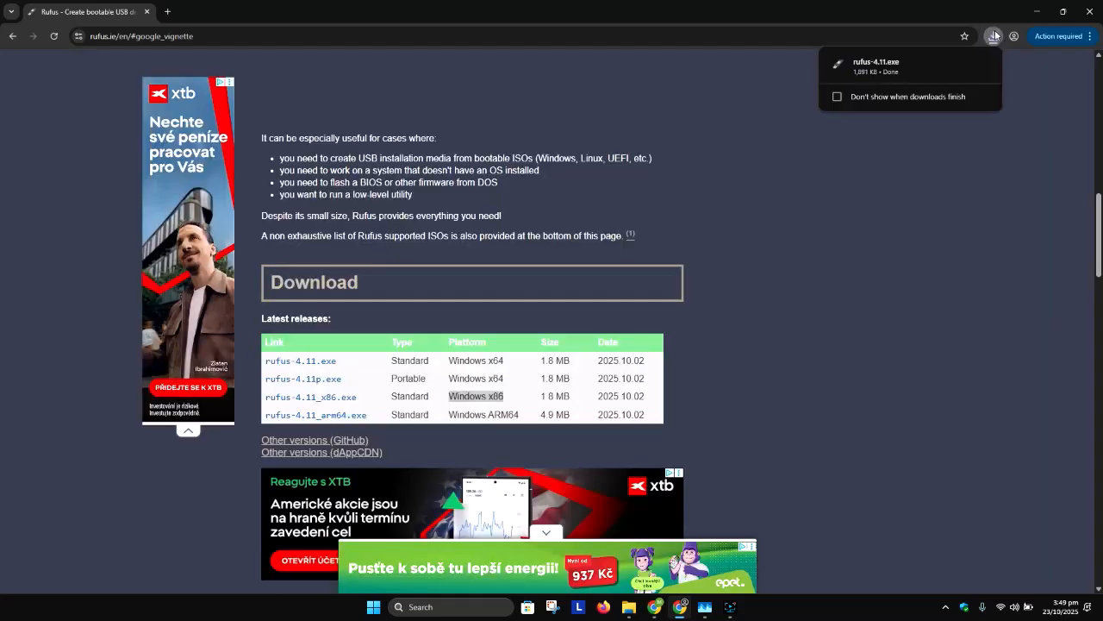
Show the downloaded rufus-4.11.exe in its folder, minimize the browser and run the file
click(962, 63)
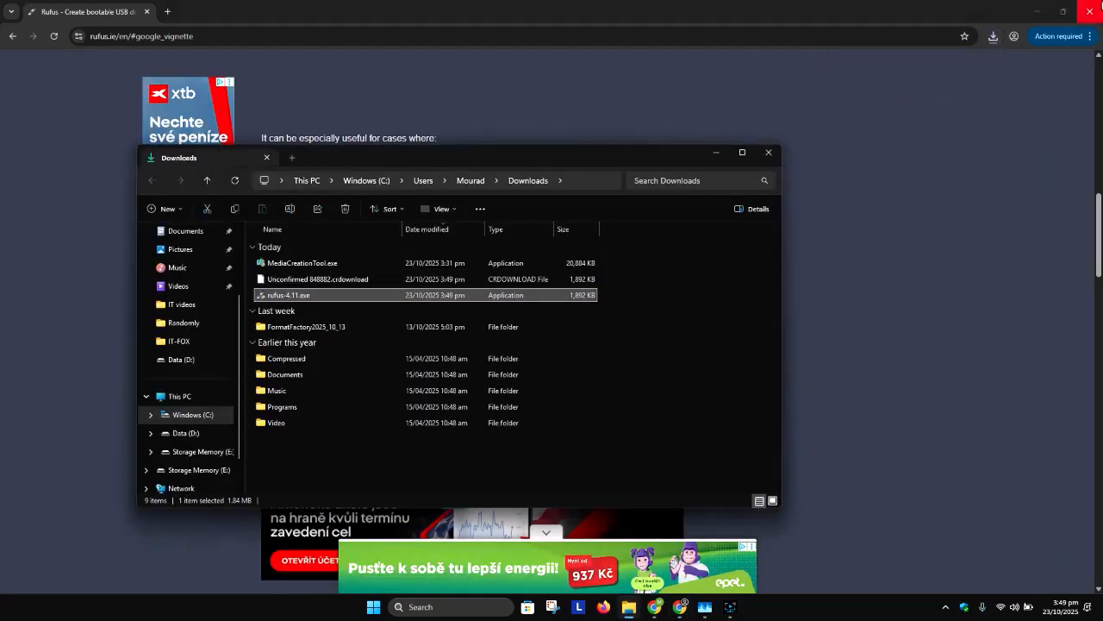
click(1046, 16)
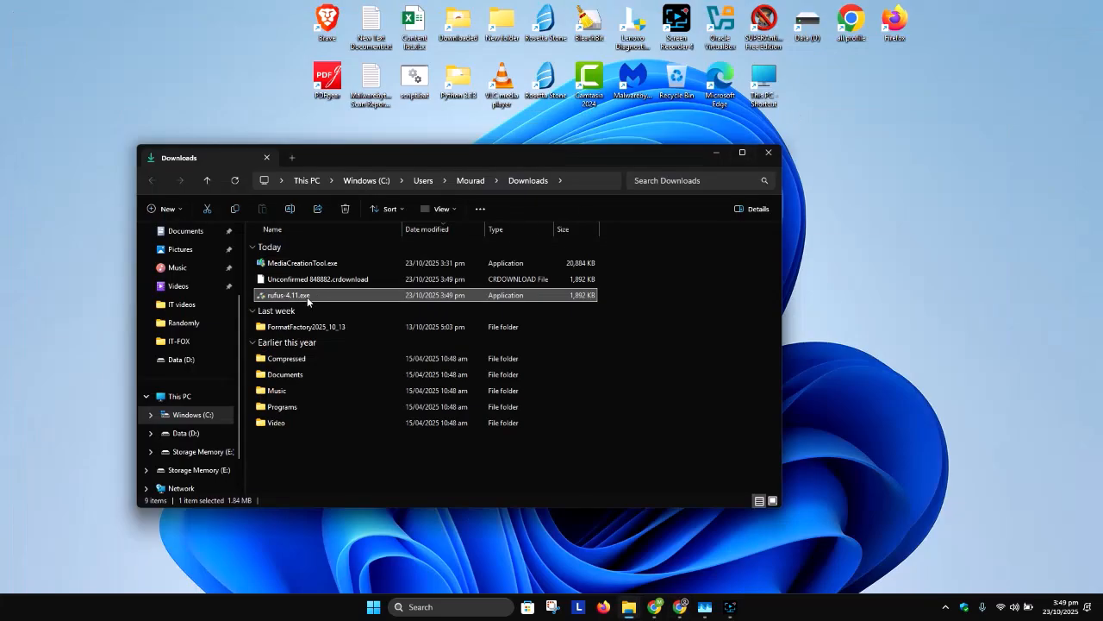
double_click(308, 296)
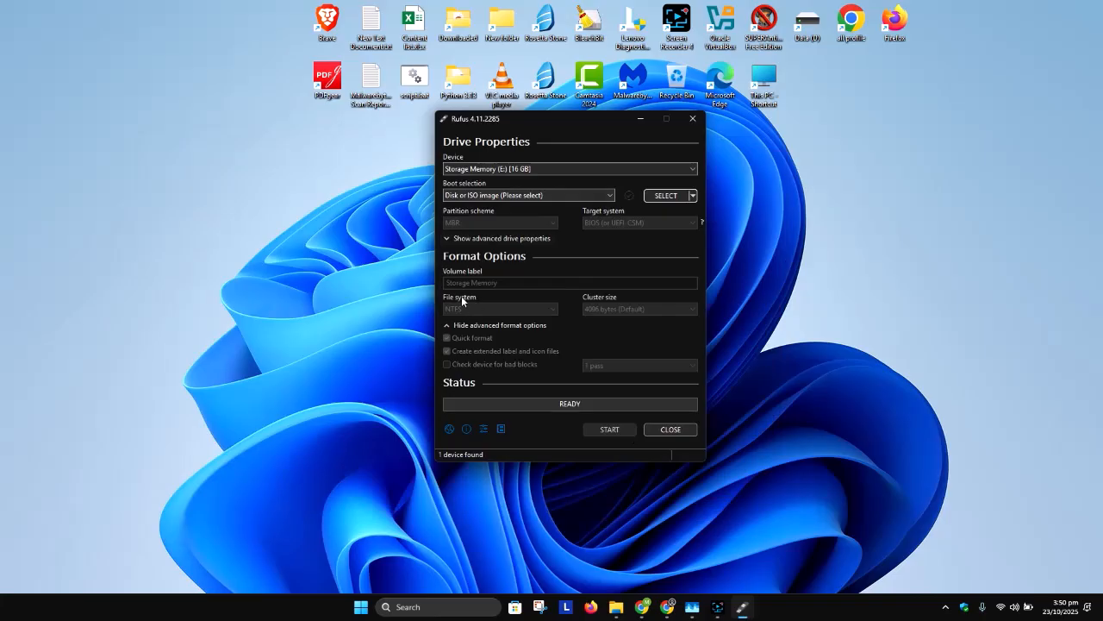
Check the drives in This PC and the ISO files on Data (D:), then return to Rufus
click(376, 186)
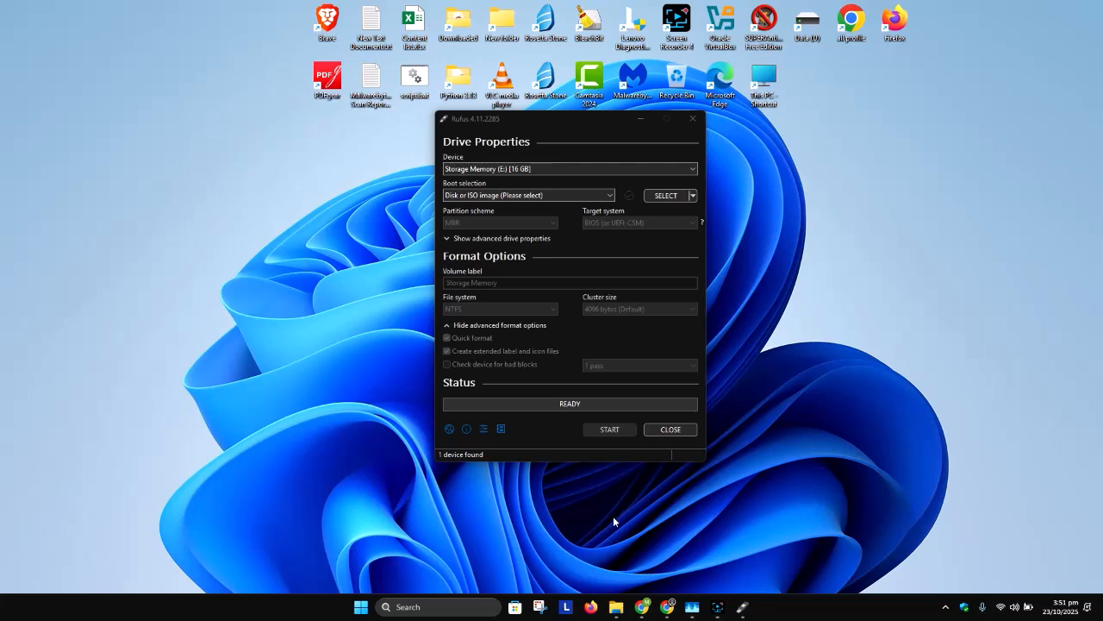
mouse_move(621, 608)
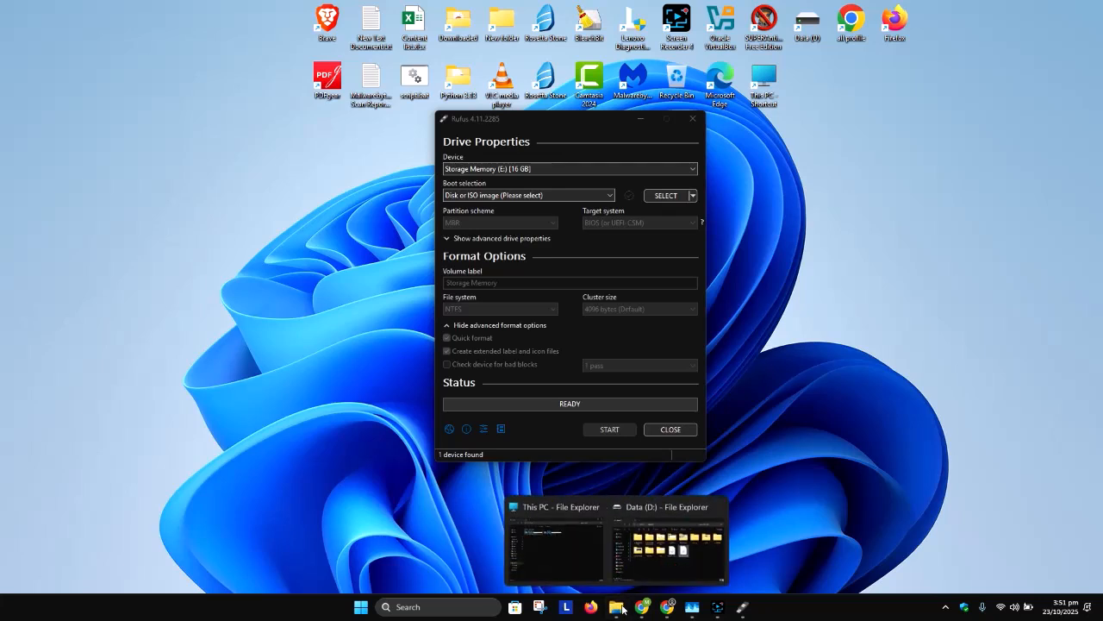
click(561, 546)
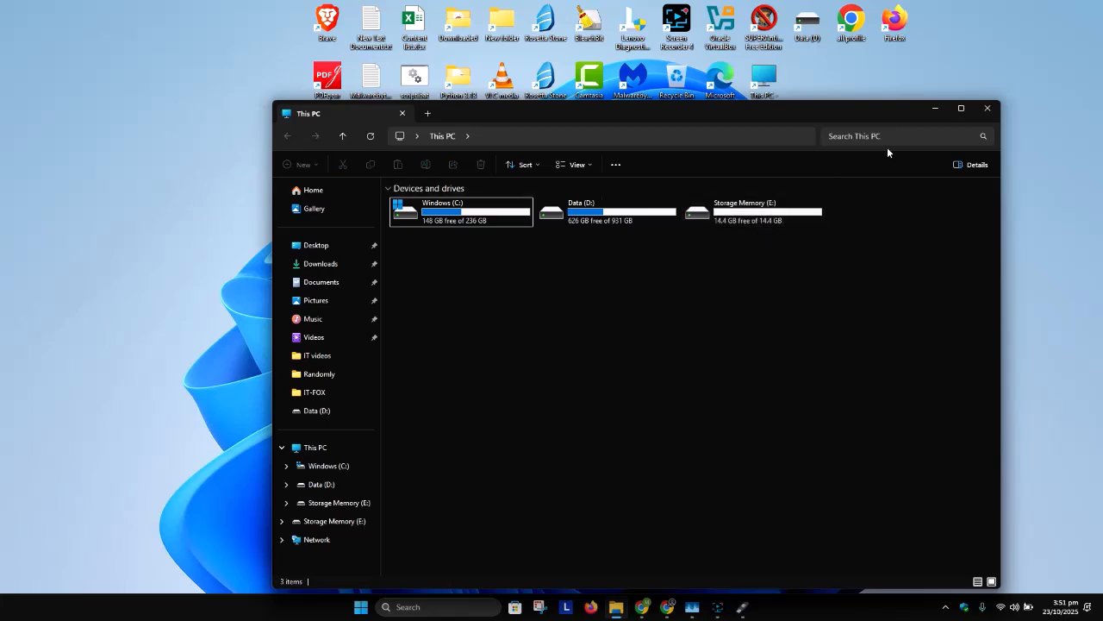
click(315, 488)
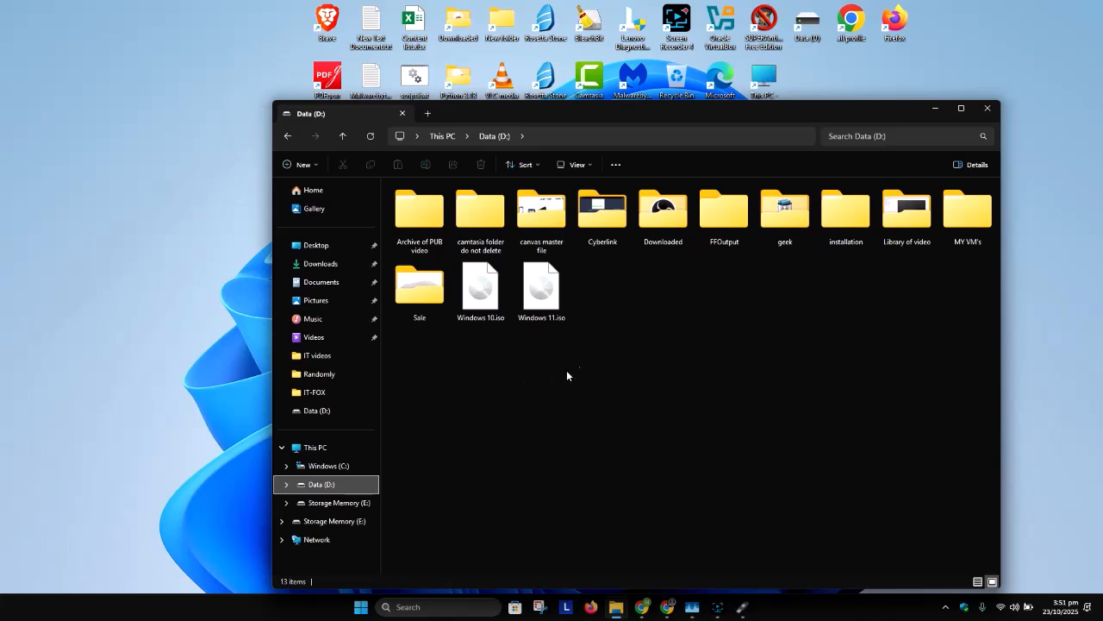
click(627, 140)
click(933, 108)
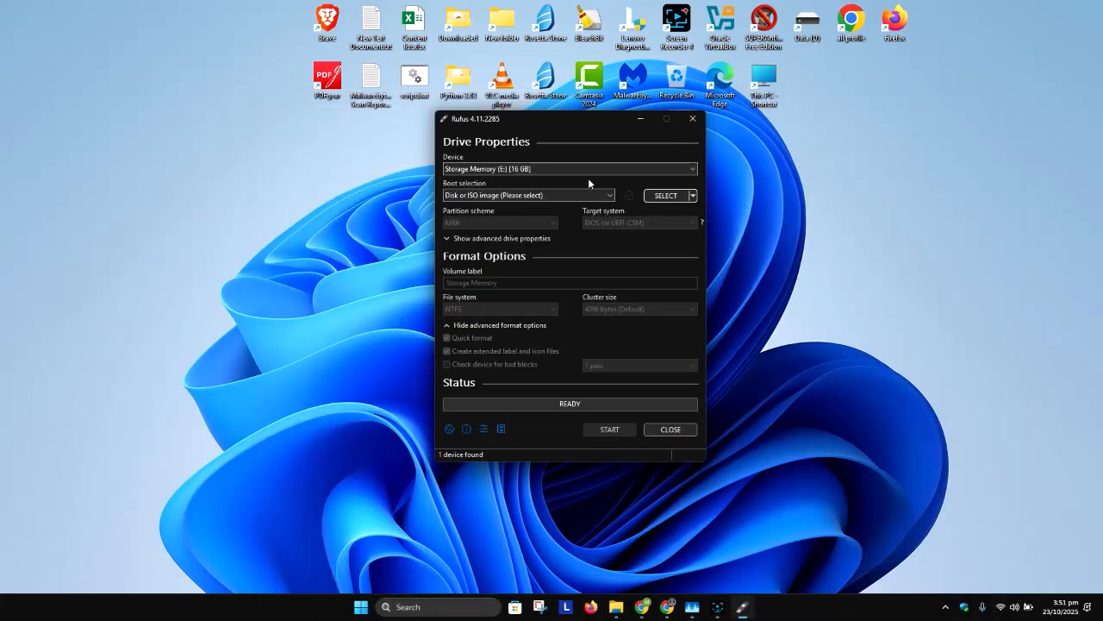
Choose Storage Memory (E:) [16 GB] as the device and load Windows 10.iso from Data (D:) as the boot selection
click(510, 169)
click(496, 179)
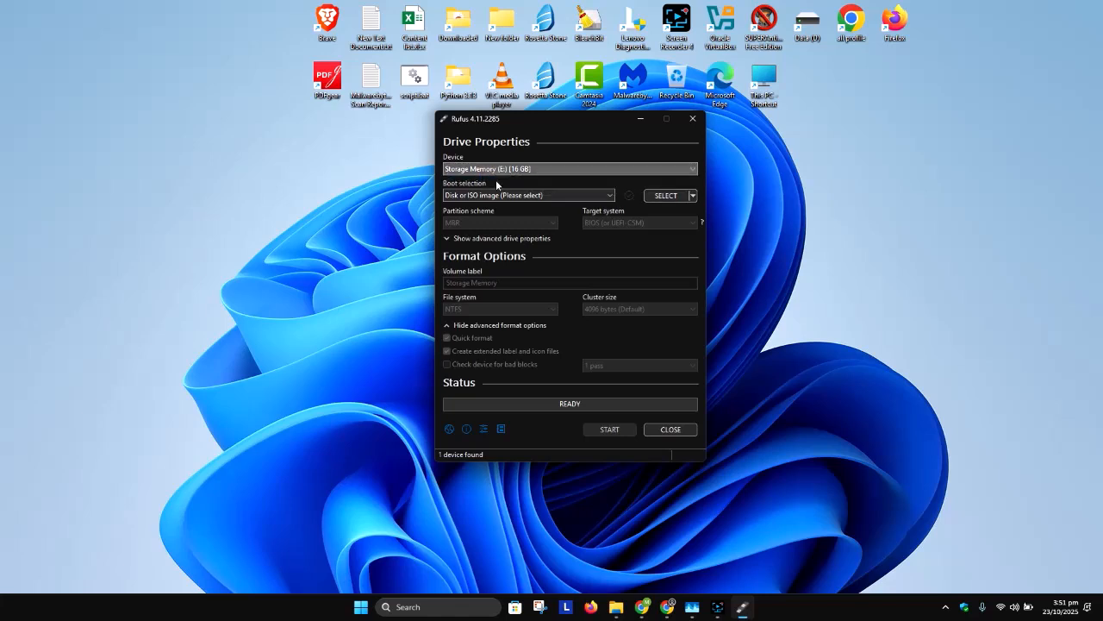
click(668, 196)
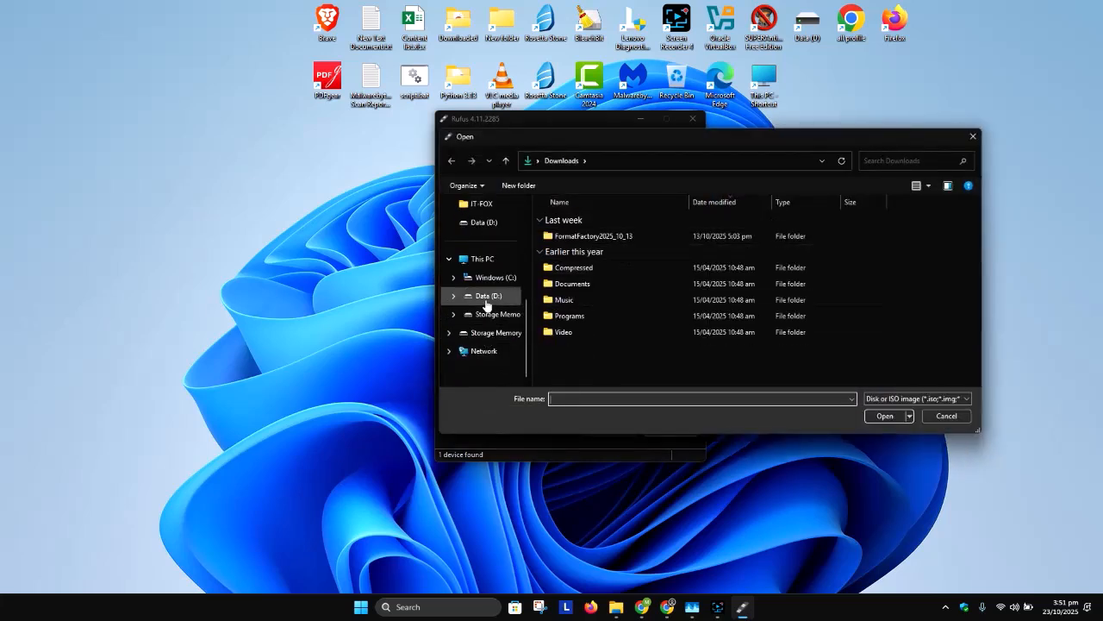
click(487, 297)
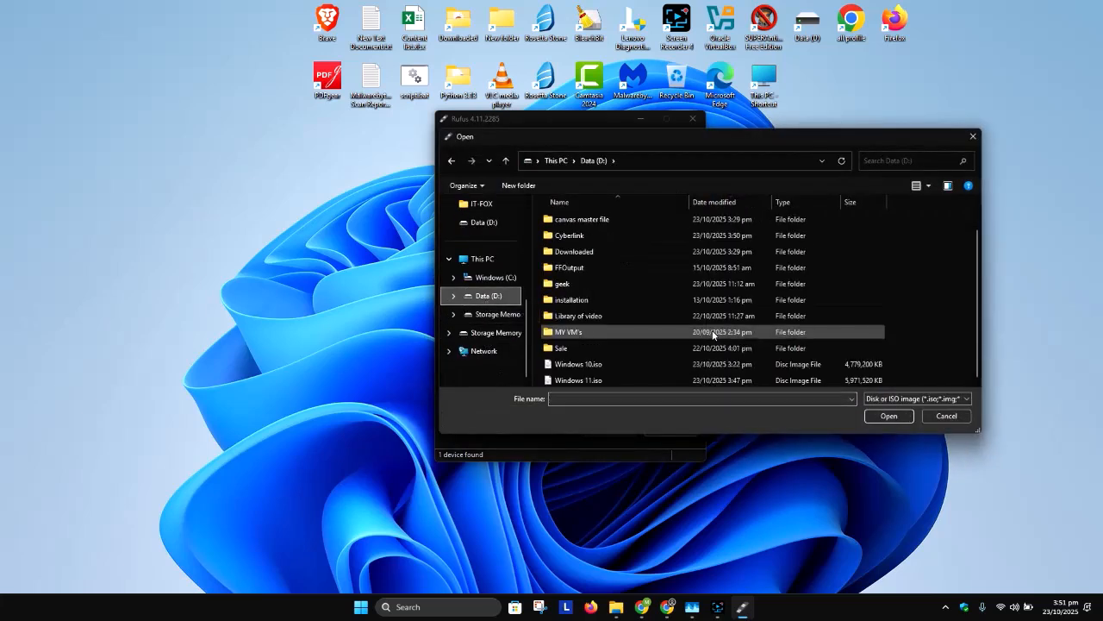
click(648, 364)
click(889, 417)
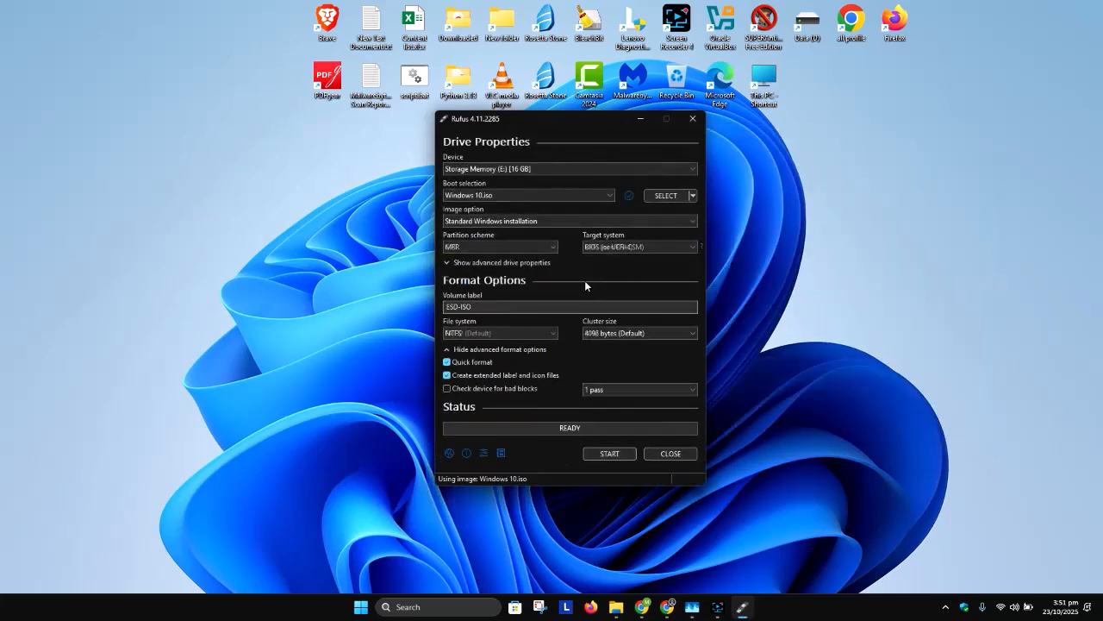
Check the available image options and choose Standard Windows installation
click(486, 221)
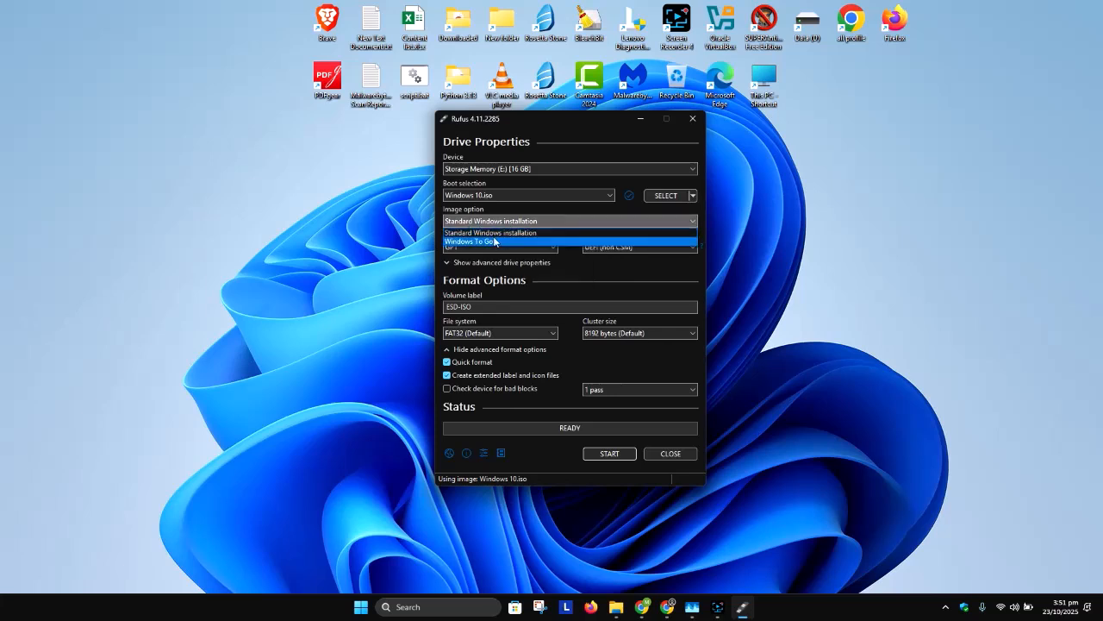
click(496, 234)
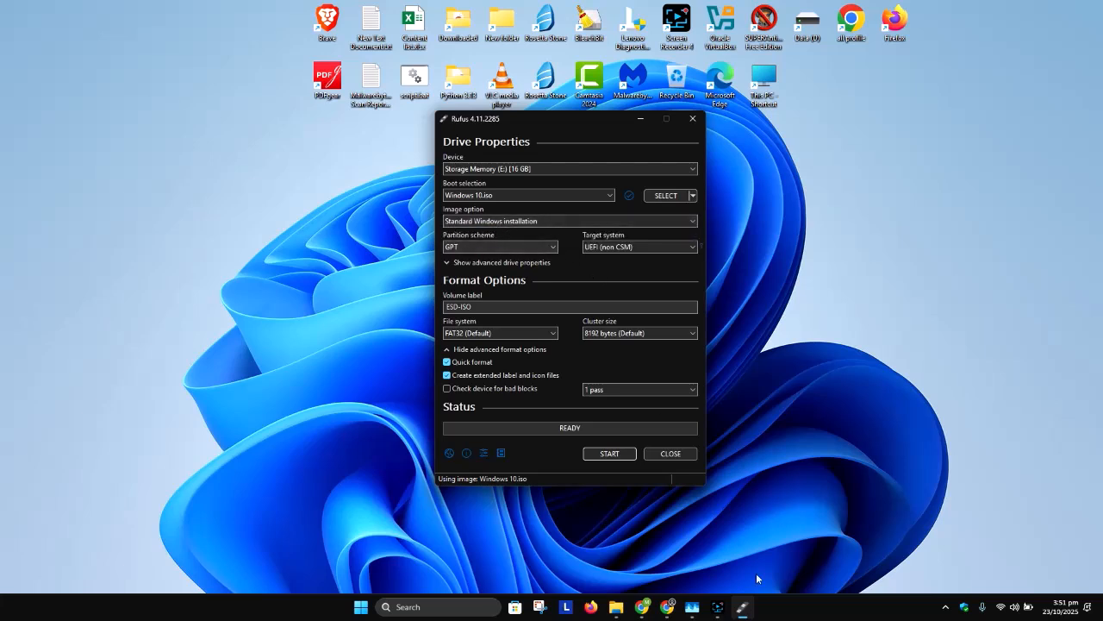
Check the partition scheme, target system and advanced drive properties, keeping GPT and UEFI (non CSM)
click(717, 606)
click(915, 489)
click(539, 248)
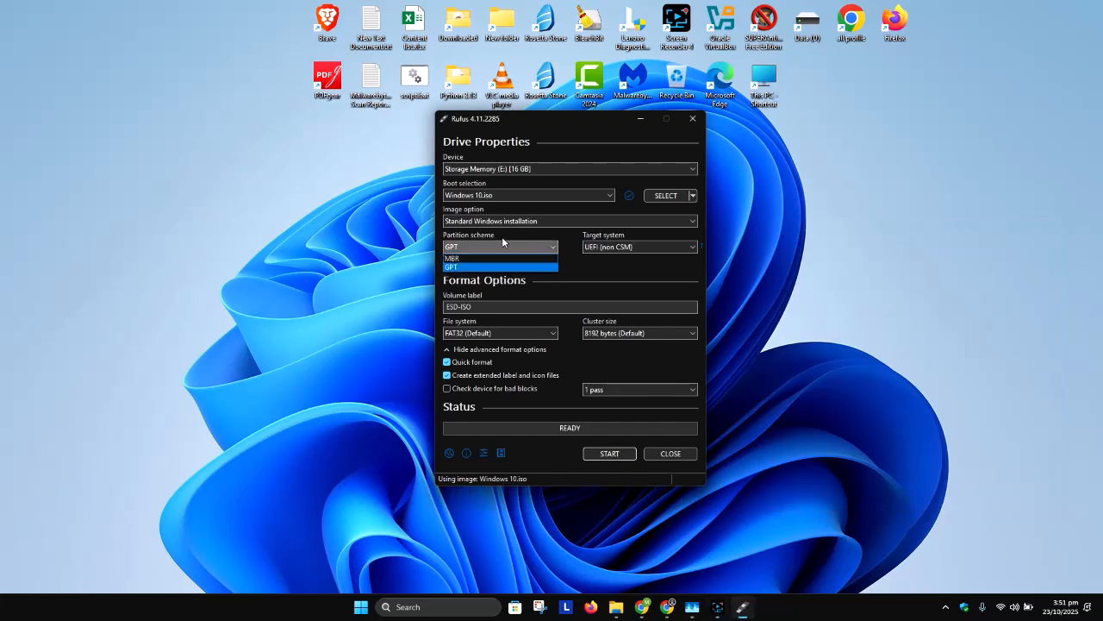
click(616, 269)
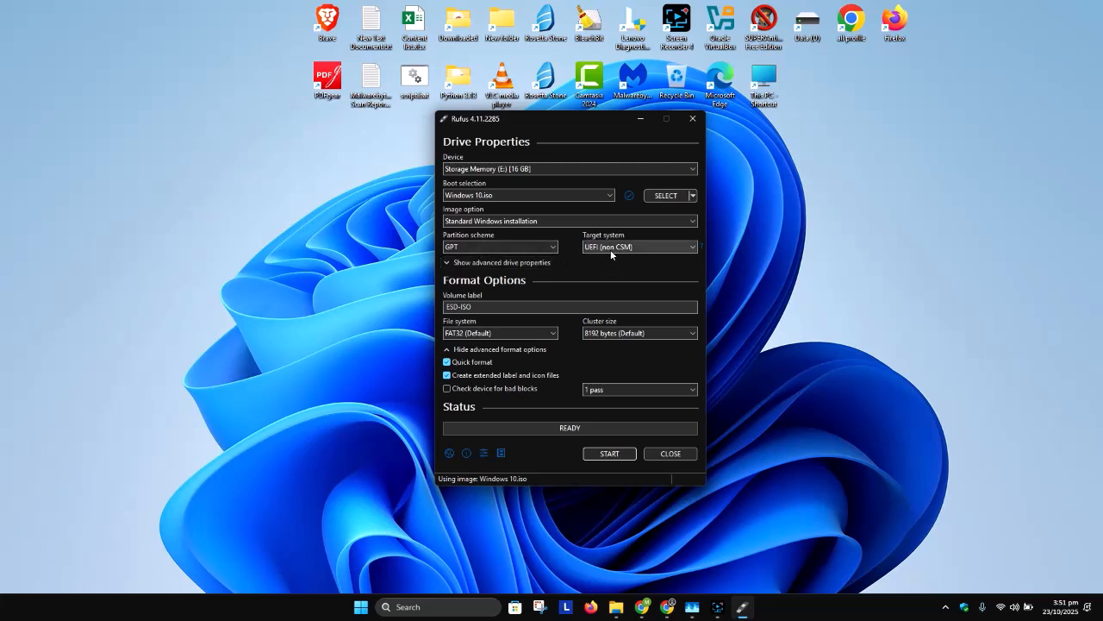
click(609, 250)
click(620, 256)
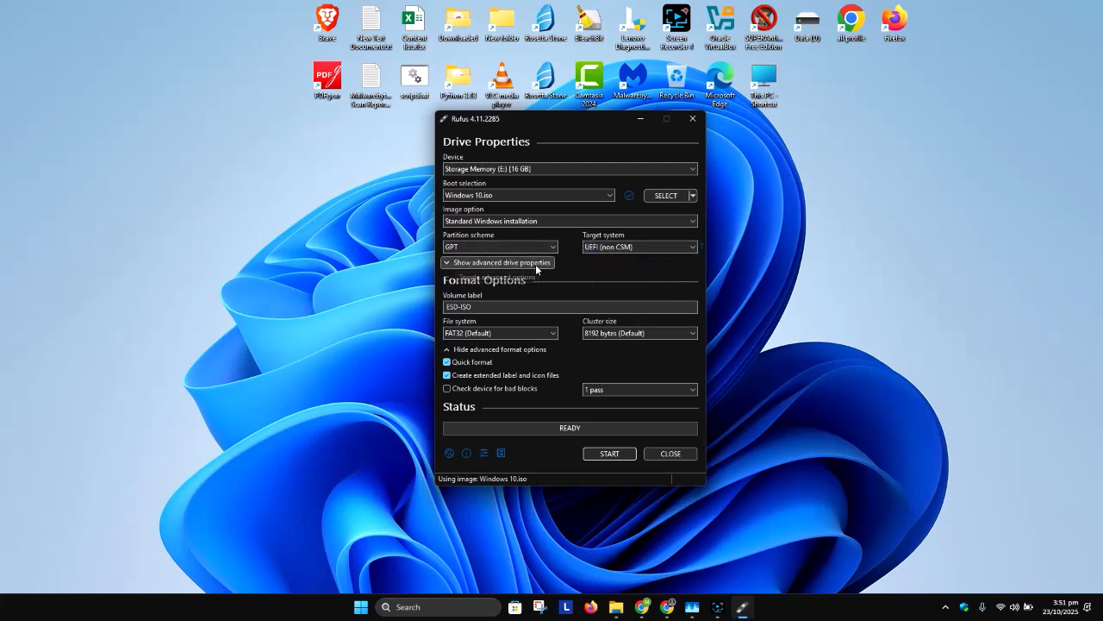
click(502, 266)
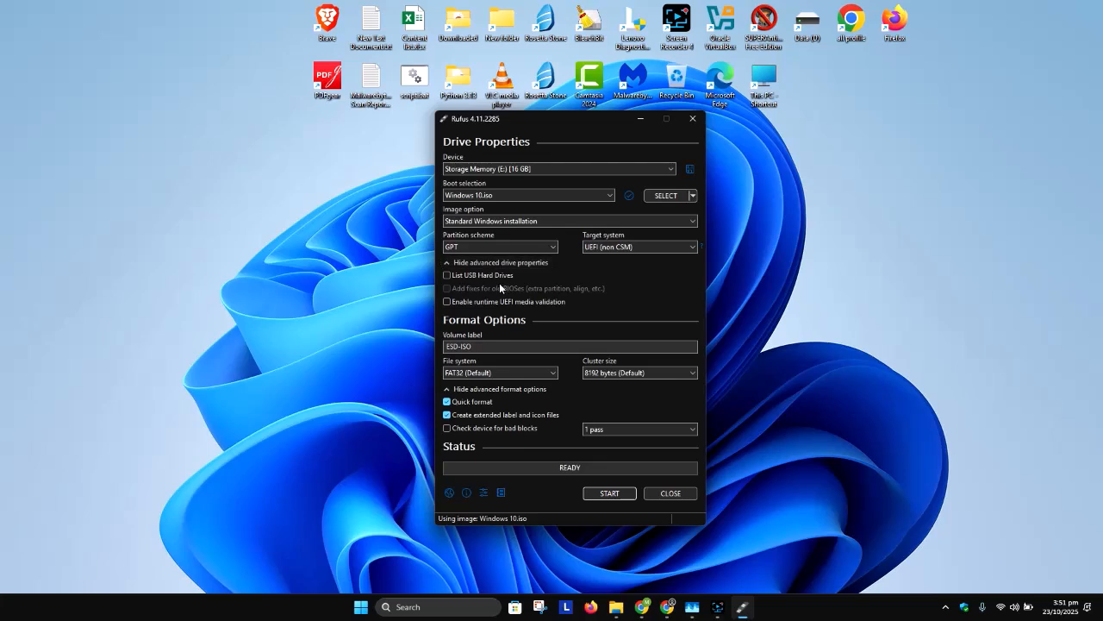
click(460, 263)
Replace the volume label with "Storage device"
drag(474, 307, 445, 307)
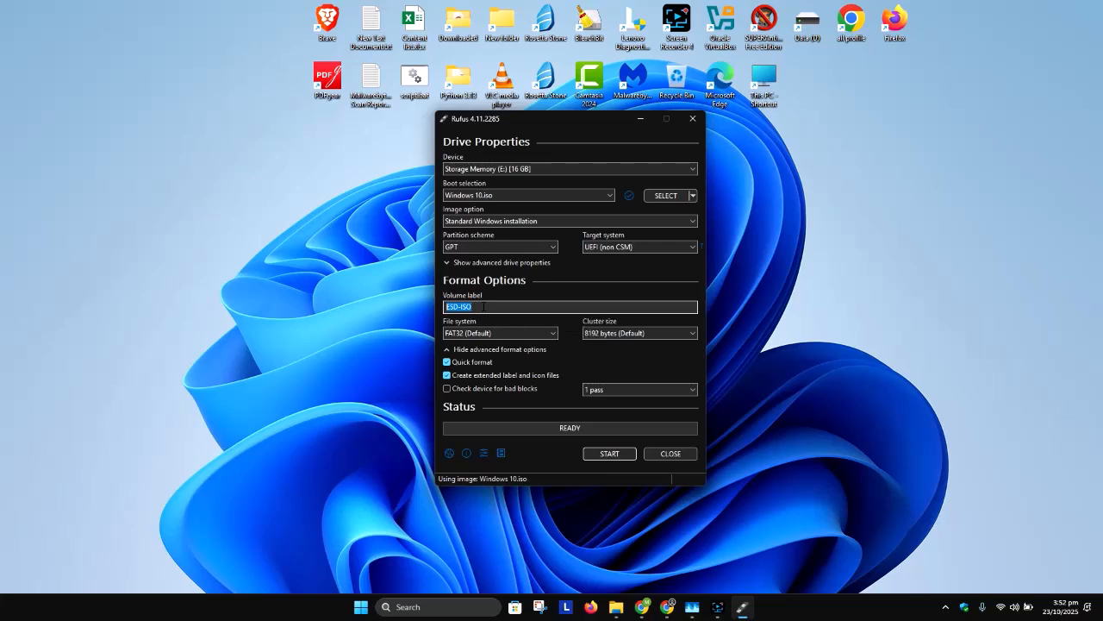
text(Storage device)
Check the contents of Storage Memory (E:) in File Explorer, then minimize the window to return to Rufus
click(616, 607)
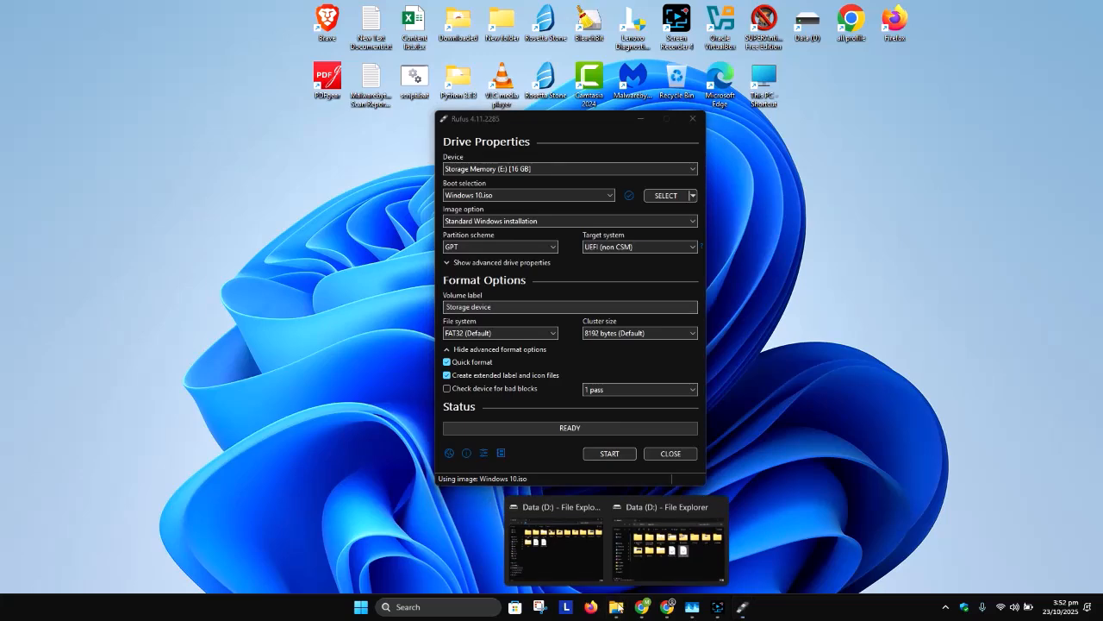
click(567, 554)
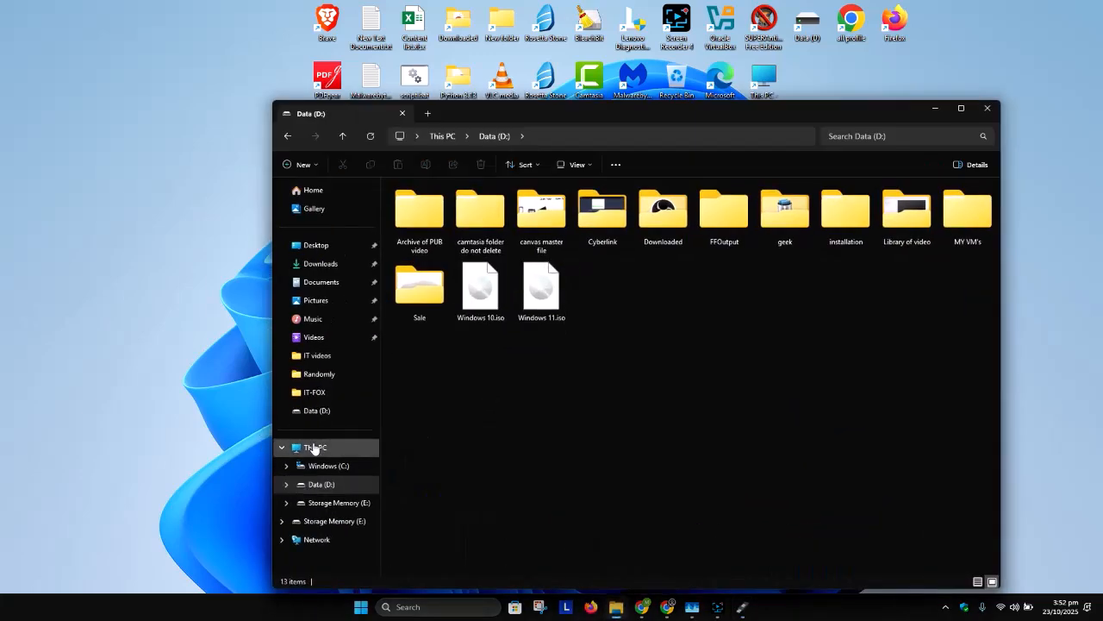
click(316, 447)
click(751, 218)
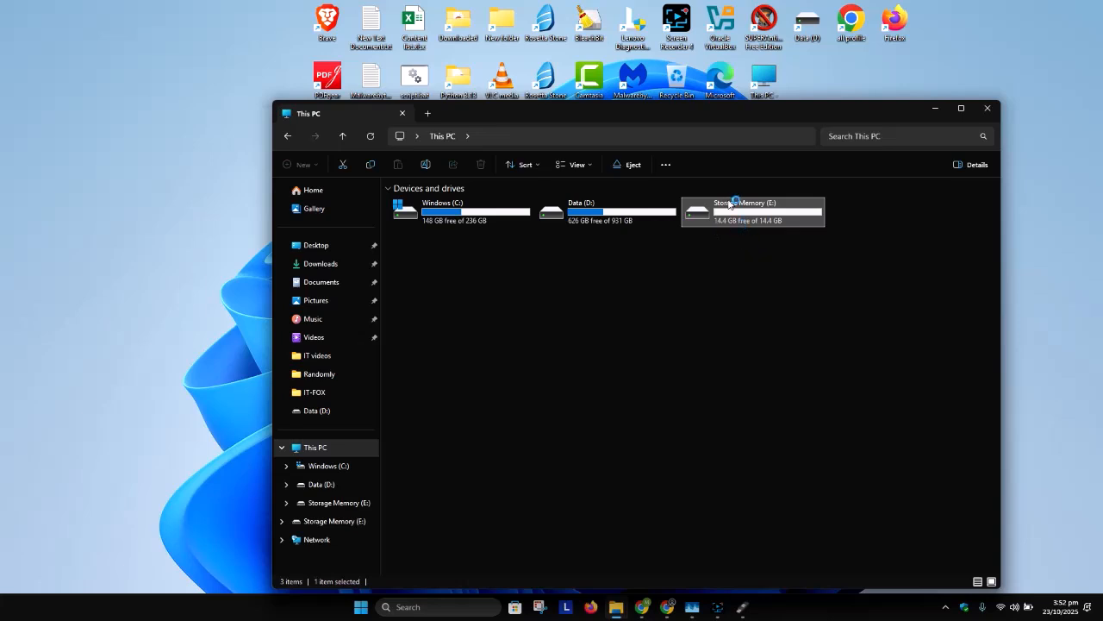
double_click(735, 214)
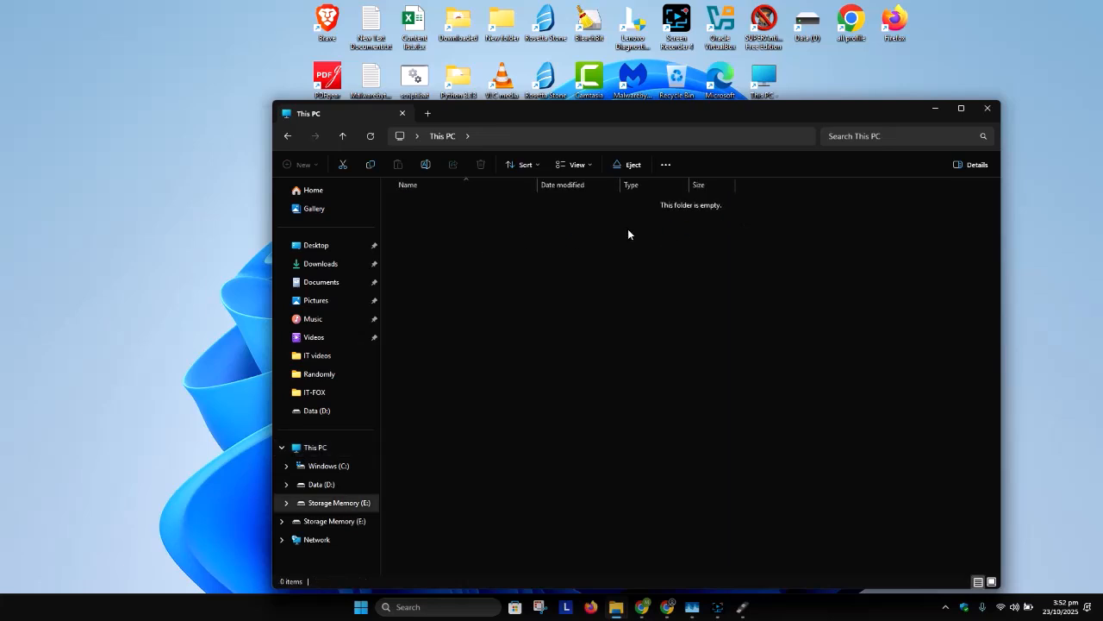
click(934, 110)
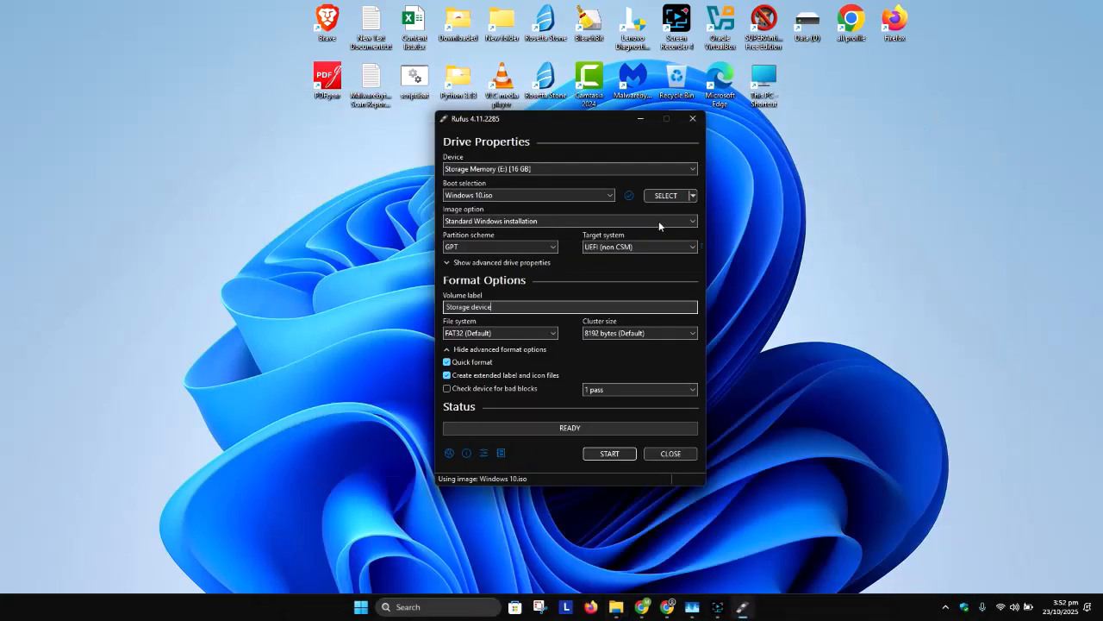
Start creating the bootable drive and accept the revoked UEFI bootloader warning
click(606, 458)
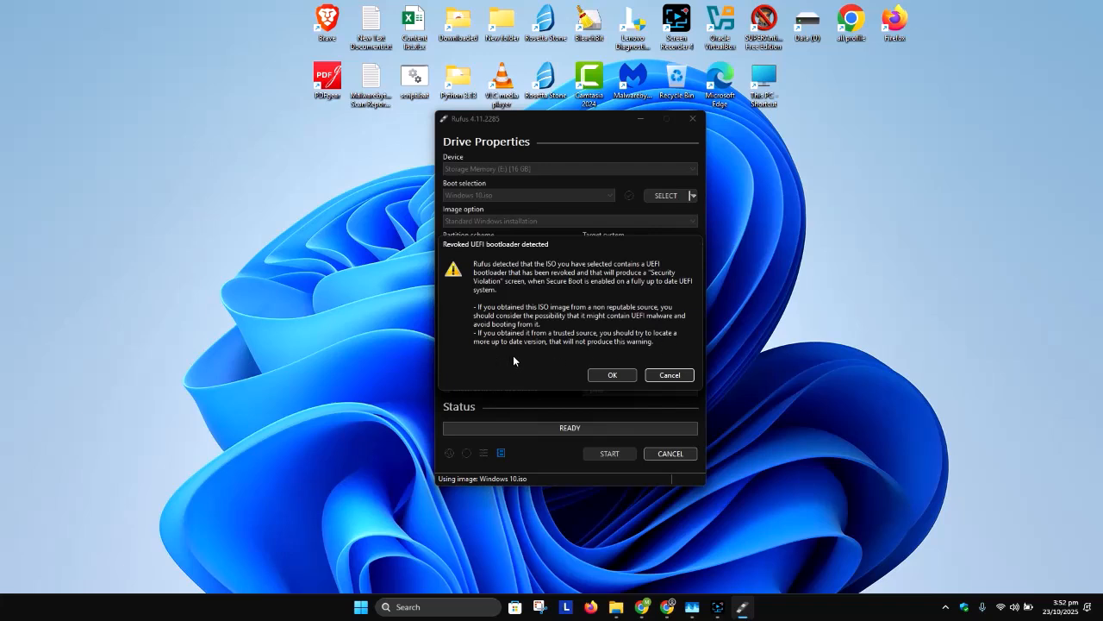
click(612, 375)
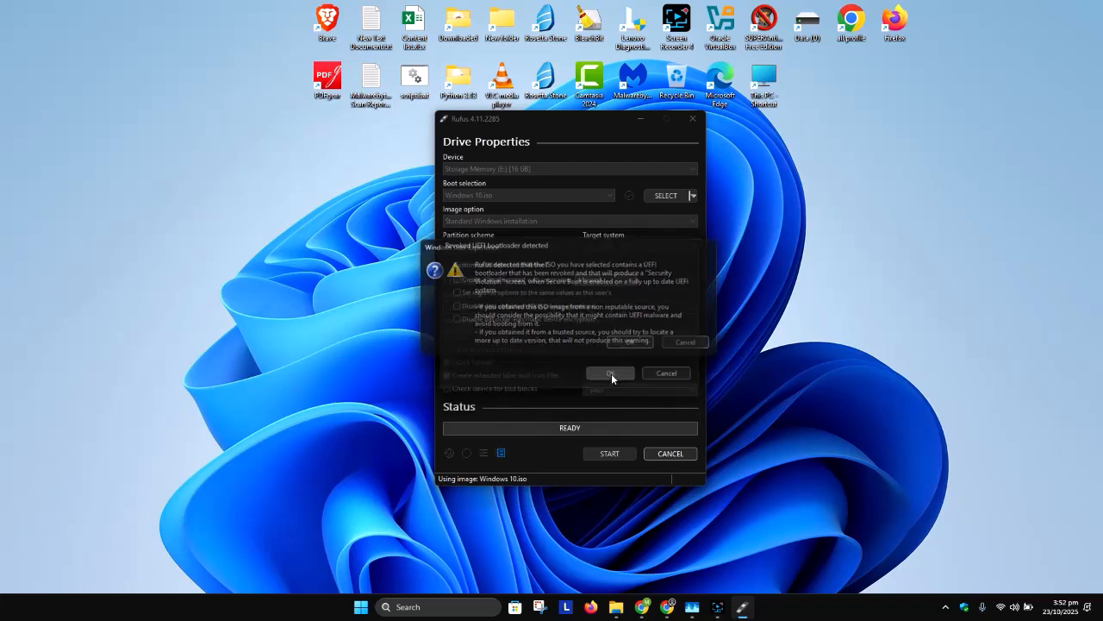
Customize the Windows installation: create a local account with the chosen username, disable data collection and disable BitLocker automatic device encryption
double_click(600, 280)
text(Marcos)
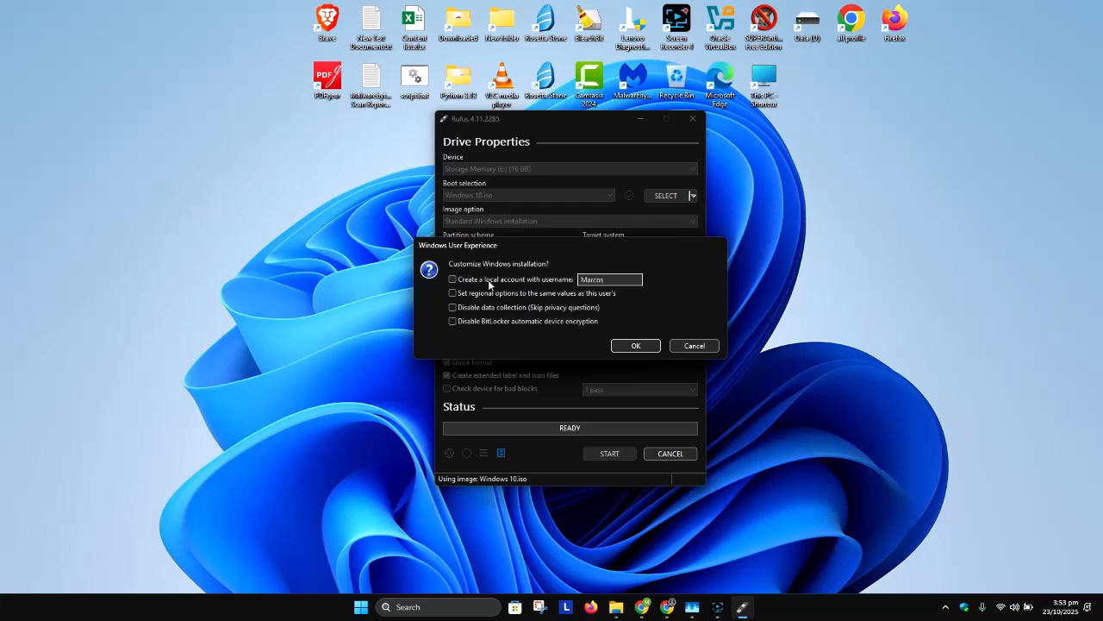
click(488, 280)
click(488, 310)
click(495, 321)
click(636, 346)
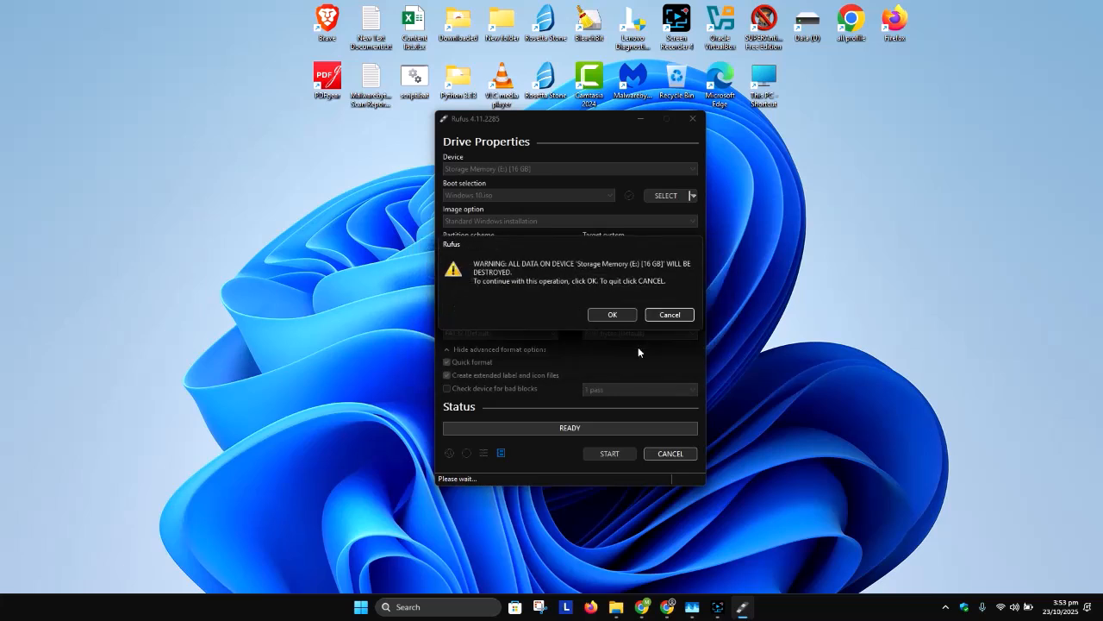
Approve erasing all data on Storage Memory (E:), let the image be written, and close Rufus once it is ready
click(607, 314)
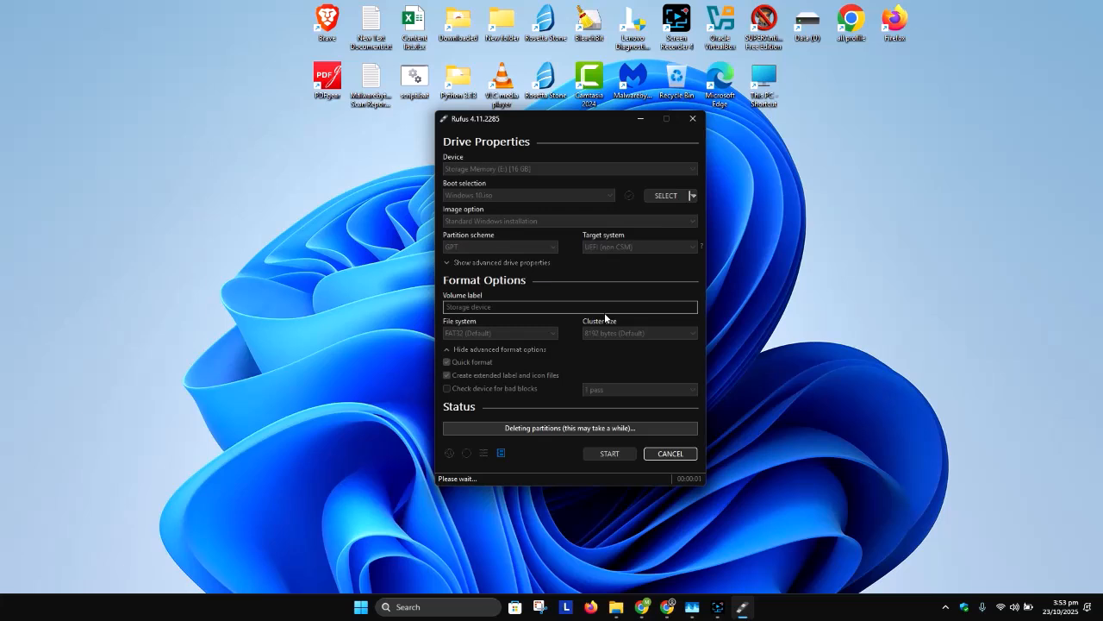
click(728, 600)
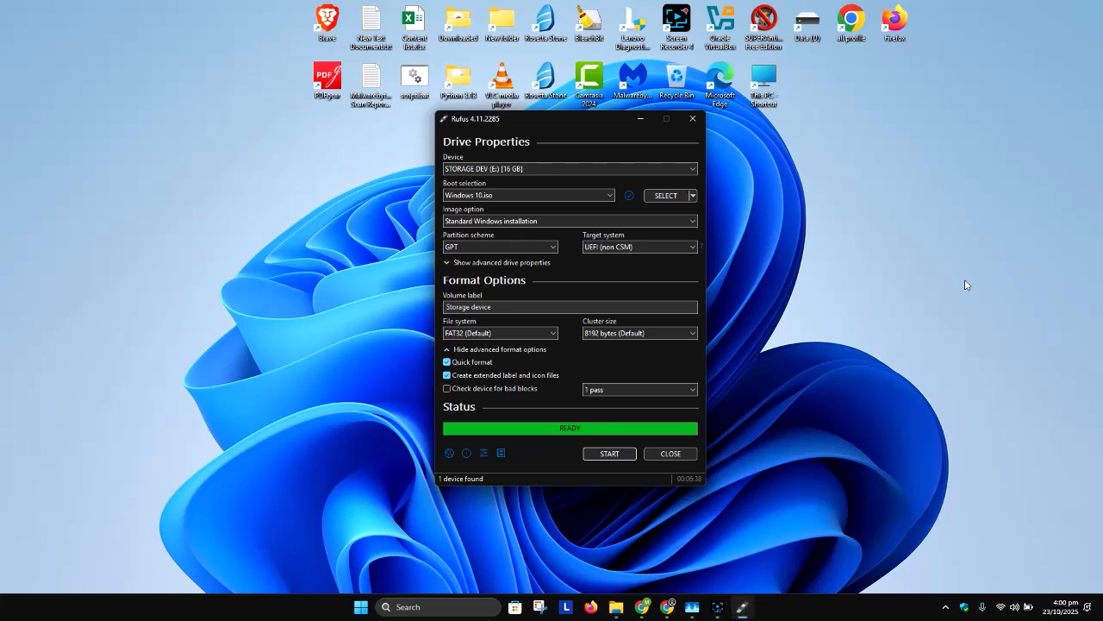
click(666, 454)
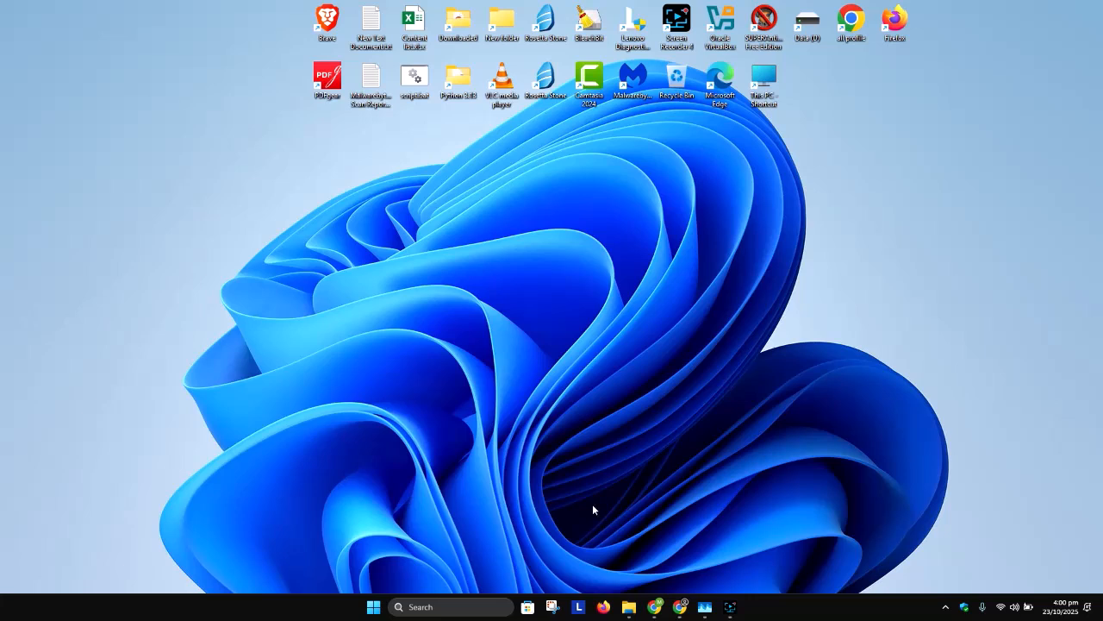
Open the STORAGE DEV (E:) drive in File Explorer to check the Windows setup files on it
key(super+e)
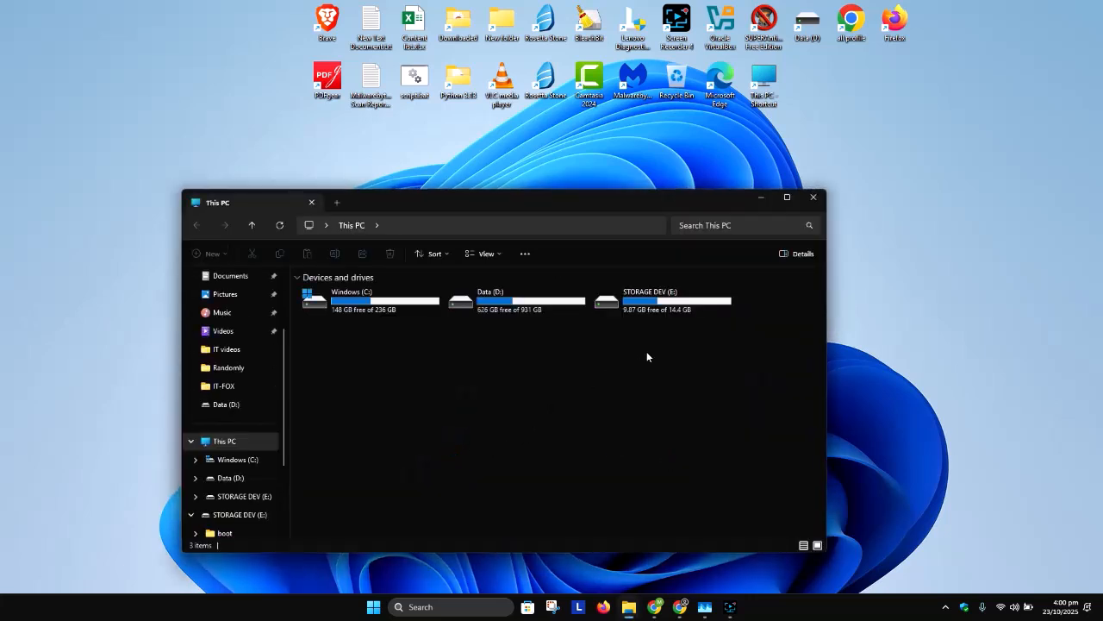
double_click(633, 308)
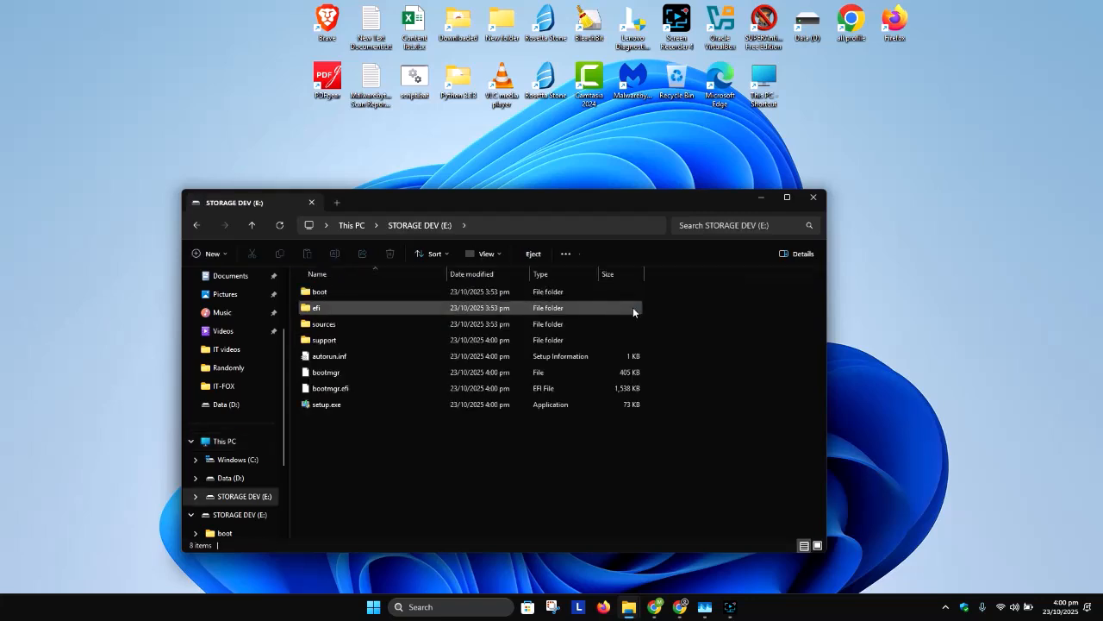